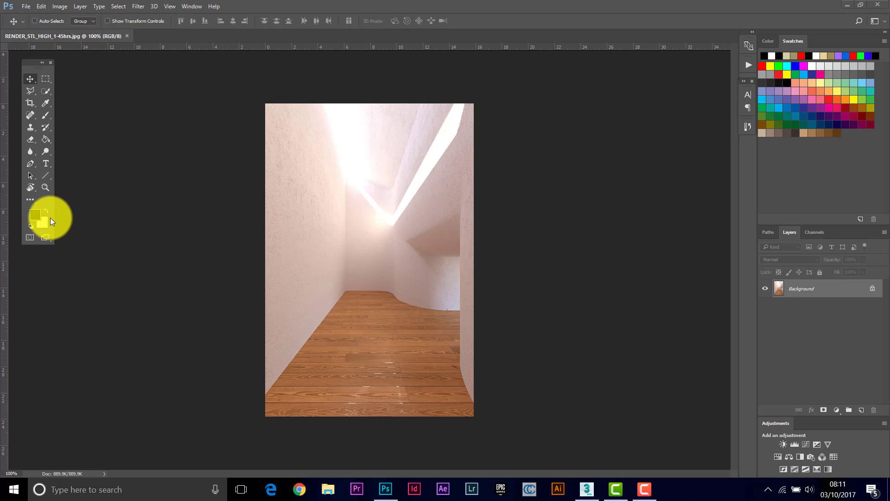
# Step: Examine the rendered interior at closer zoom, checking the light slot, curved wall and timber floor
pyautogui.click(46, 188)
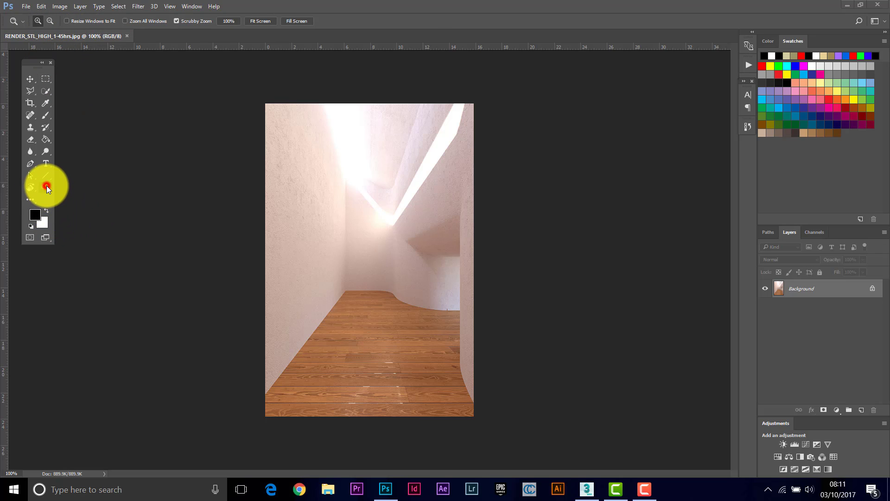
pyautogui.click(411, 251)
pyautogui.click(411, 250)
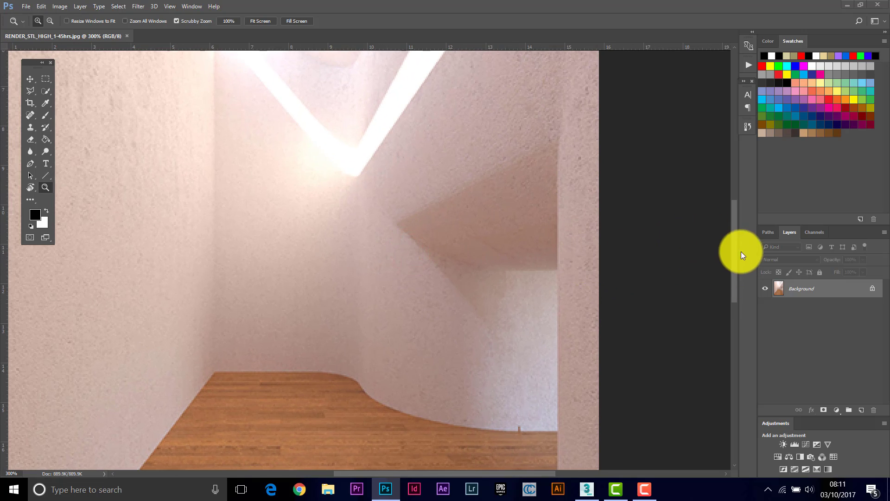
pyautogui.moveTo(734, 250)
pyautogui.mouseDown()
pyautogui.moveTo(734, 285)
pyautogui.moveTo(734, 258)
pyautogui.mouseUp()
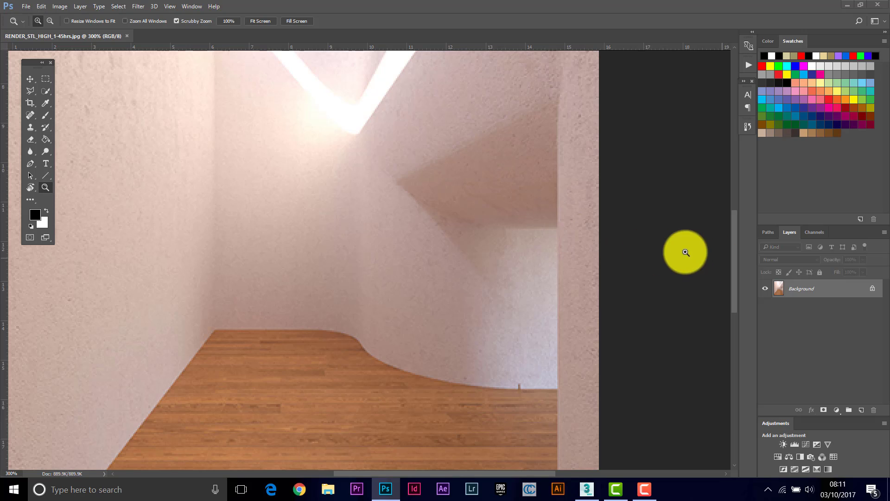
pyautogui.keyDown('alt'); pyautogui.click(342, 181); pyautogui.keyUp('alt')
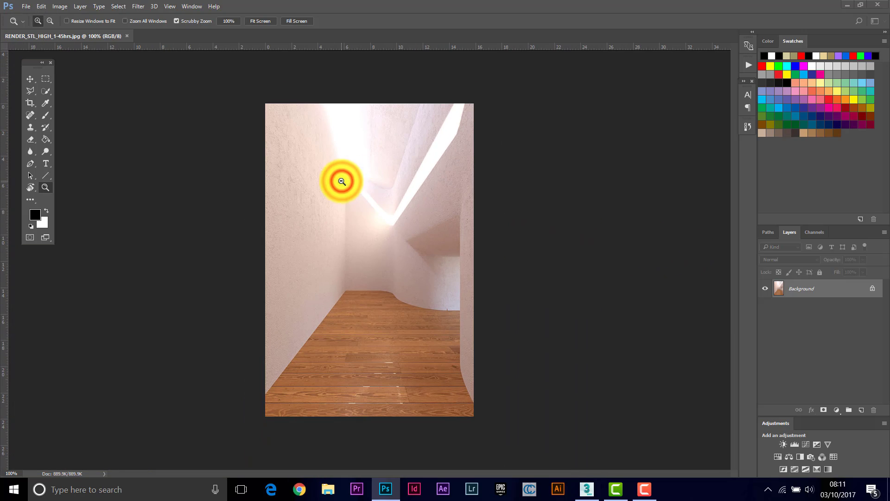
pyautogui.click(377, 208)
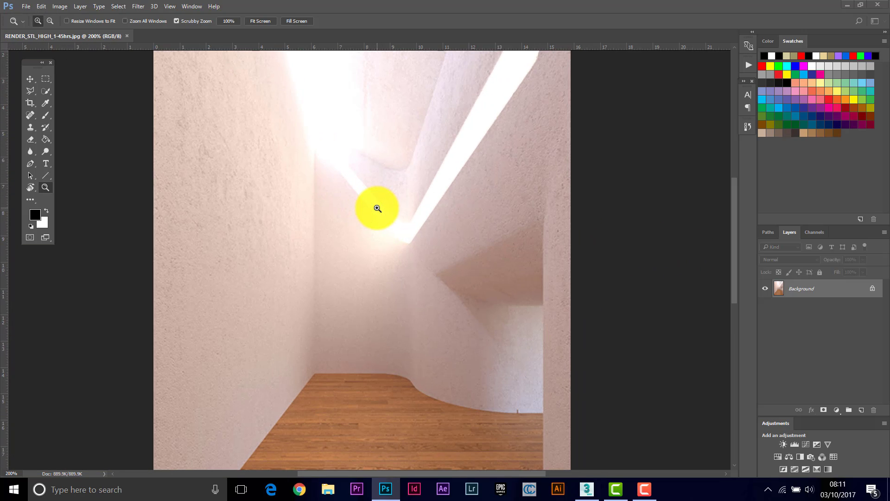
pyautogui.press('alt')
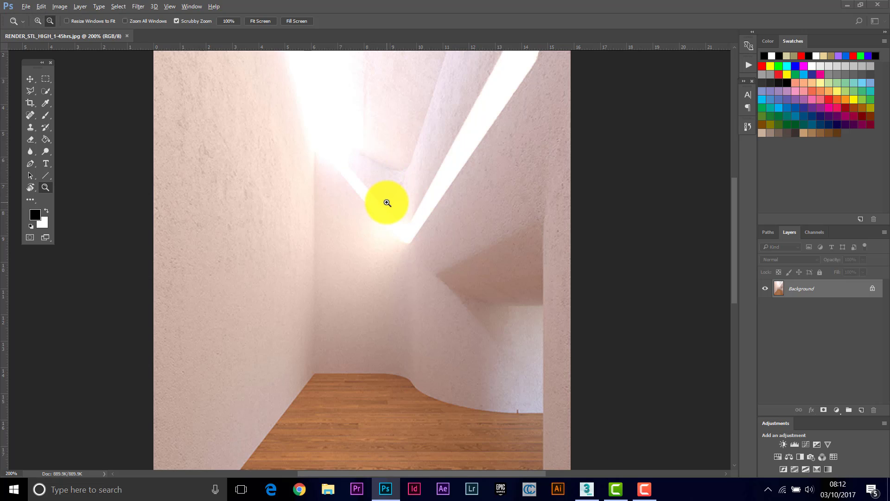
pyautogui.keyDown('alt'); pyautogui.click(387, 202); pyautogui.keyUp('alt')
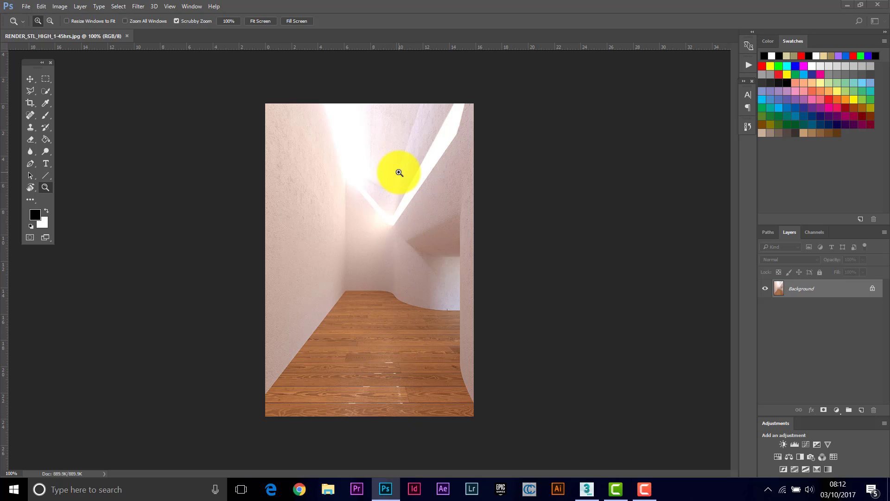
# Step: Close the interior render image and switch to 3ds Max to view the cube scene
pyautogui.click(878, 6)
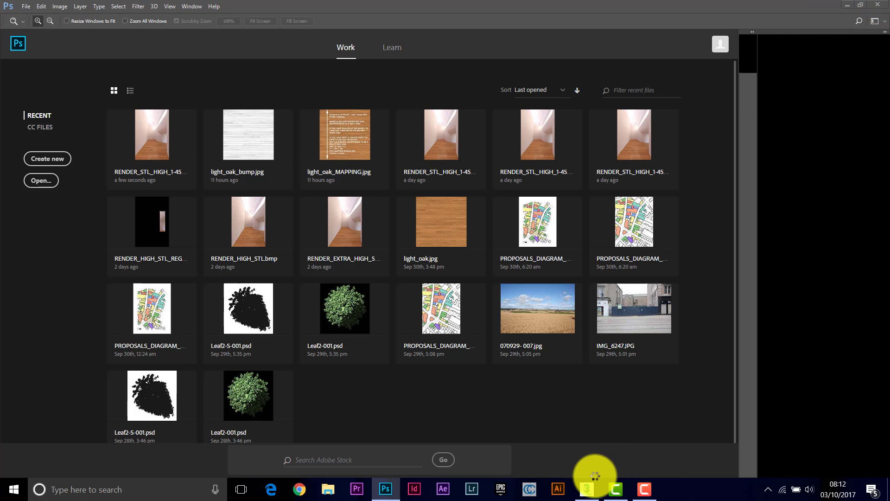
pyautogui.click(586, 489)
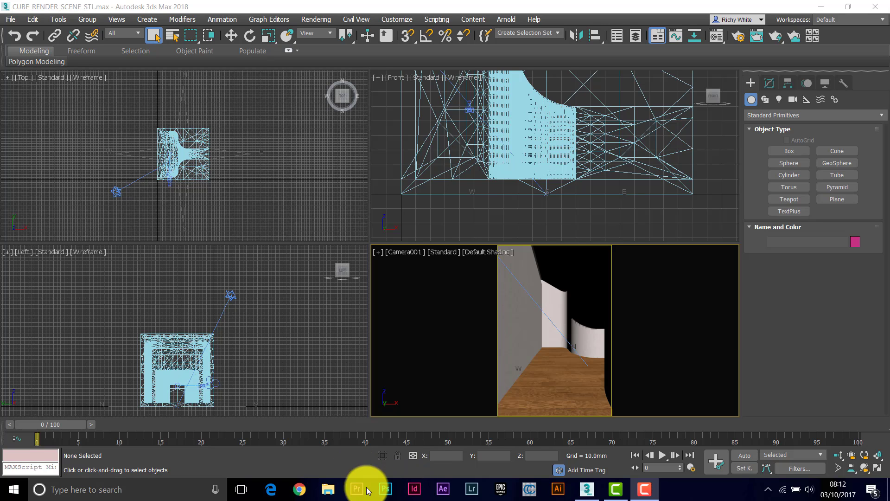
# Step: Switch back to Photoshop and open RENDER_STL_SECTION_ORTHOGRAPHIC.bmp and RENDER_STL_SECTION_PERSPECTIVE.bmp from the vessel_space_solid_modeling folder on the desktop
pyautogui.click(387, 489)
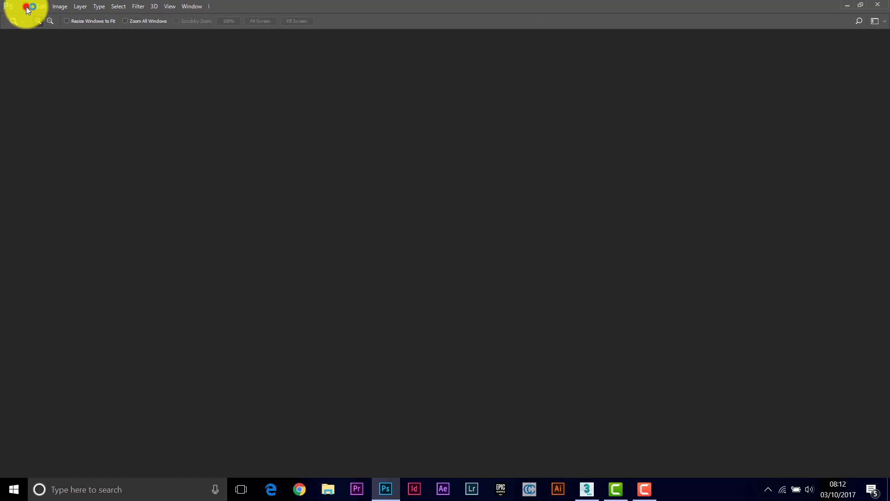
pyautogui.click(25, 6)
pyautogui.click(33, 29)
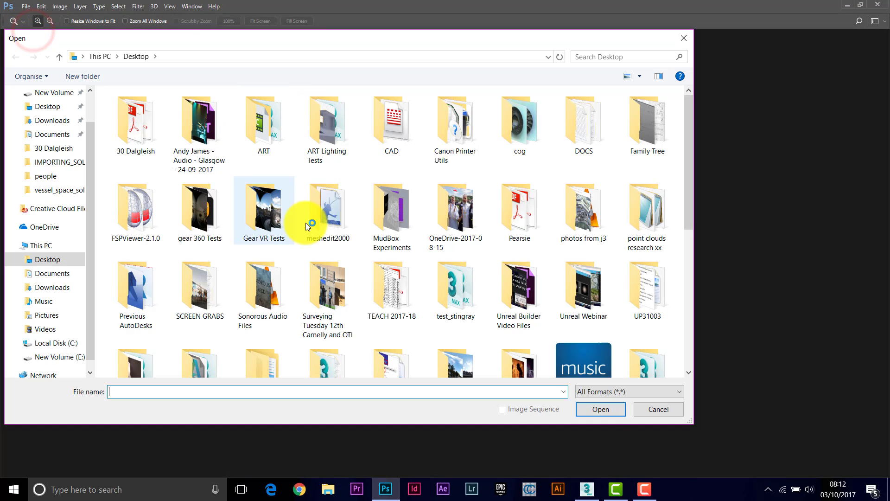
pyautogui.moveTo(686, 195); pyautogui.dragTo(687, 255)
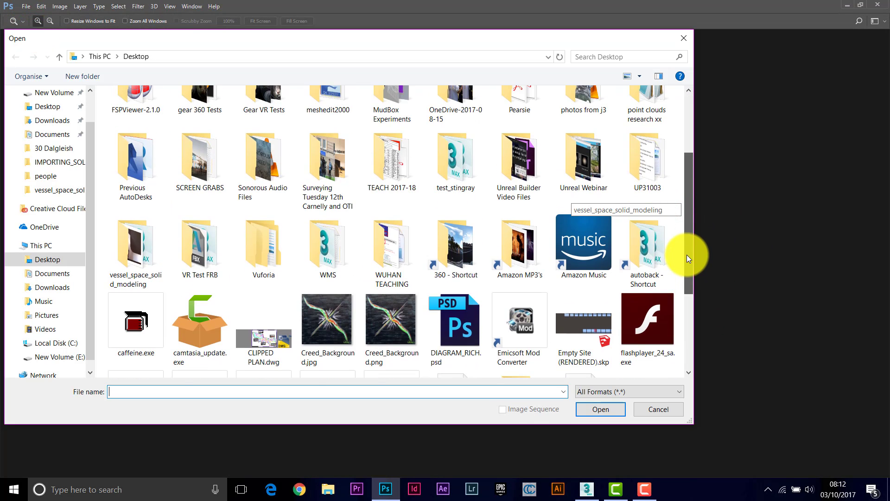
pyautogui.doubleClick(129, 249)
pyautogui.click(402, 289)
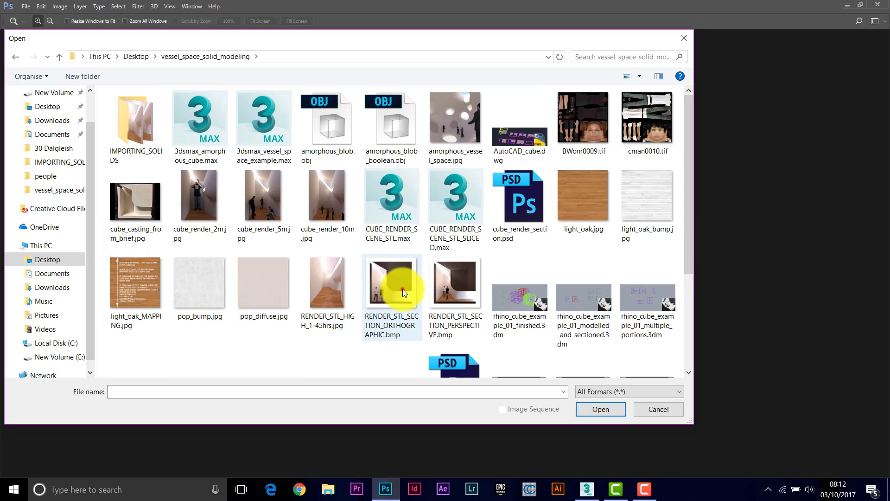
pyautogui.keyDown('ctrl'); pyautogui.click(444, 288); pyautogui.keyUp('ctrl')
pyautogui.click(606, 410)
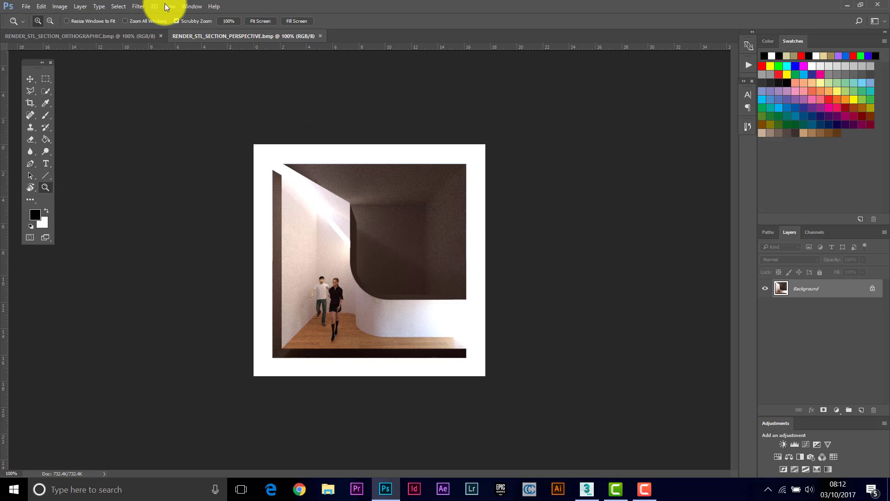
# Step: Arrange the perspective and orthographic section renders side by side for comparison
pyautogui.click(186, 7)
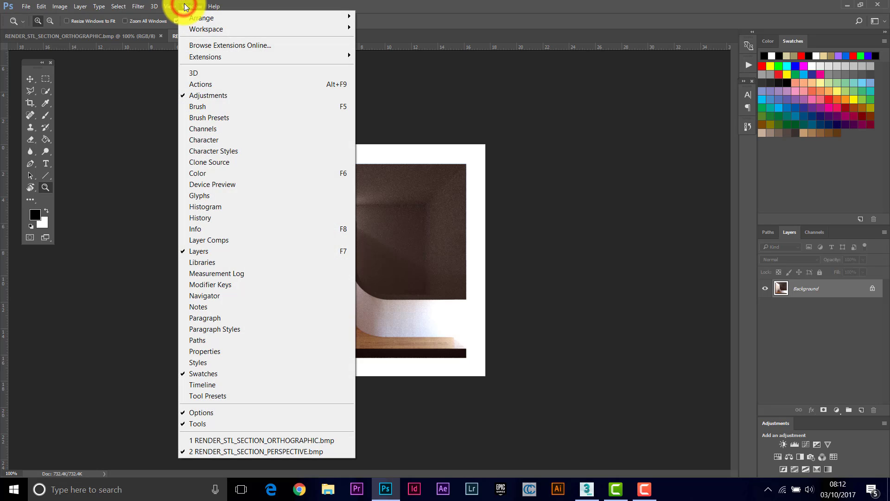
pyautogui.moveTo(205, 18)
pyautogui.click(405, 49)
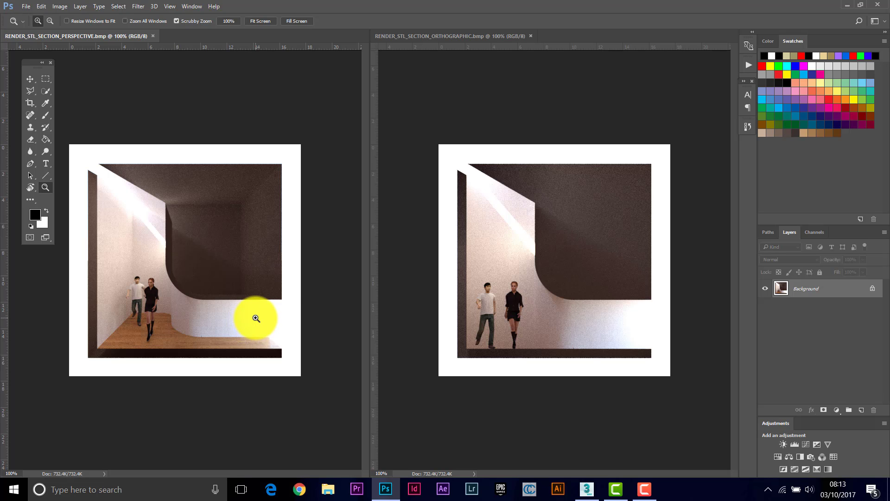
# Step: Return to 3ds Max and group the FLOOR and WALLS objects, keeping the default group name
pyautogui.click(847, 7)
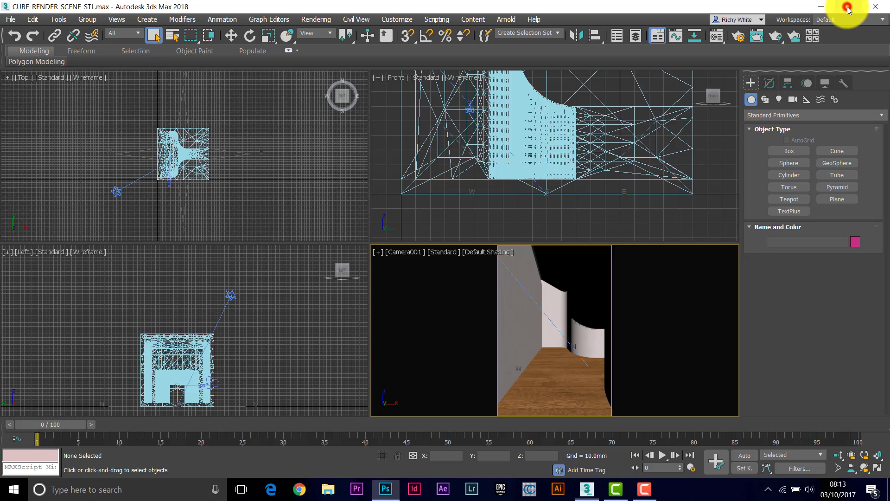
pyautogui.click(171, 37)
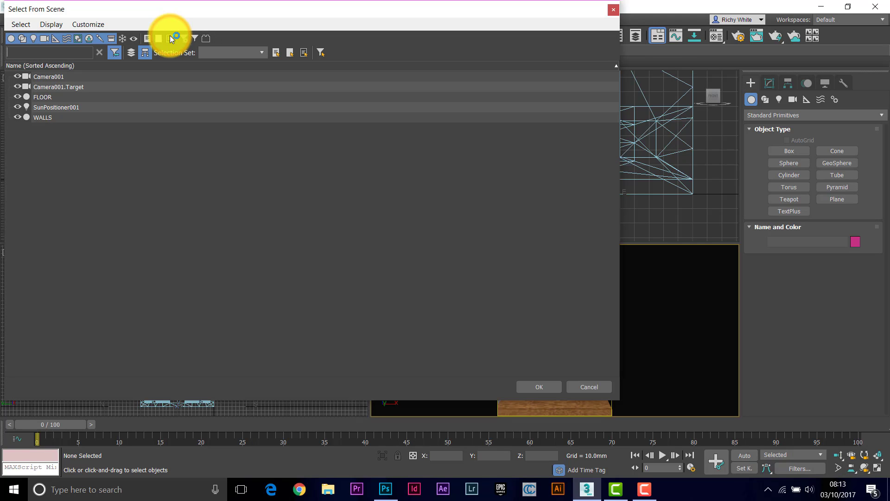
pyautogui.click(45, 97)
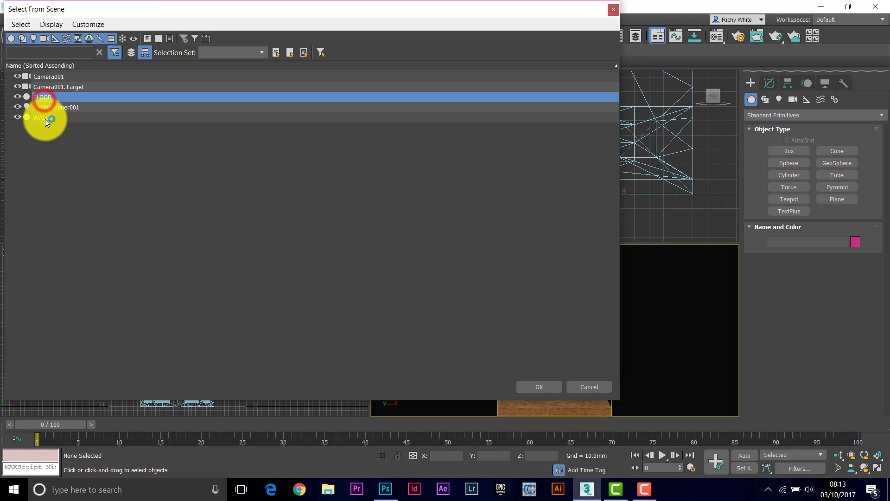
pyautogui.keyDown('ctrl'); pyautogui.click(43, 118); pyautogui.keyUp('ctrl')
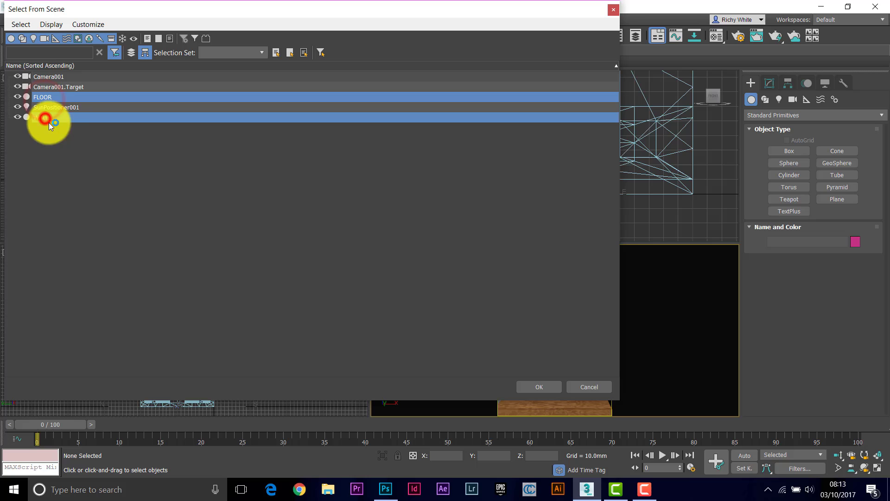
pyautogui.click(539, 387)
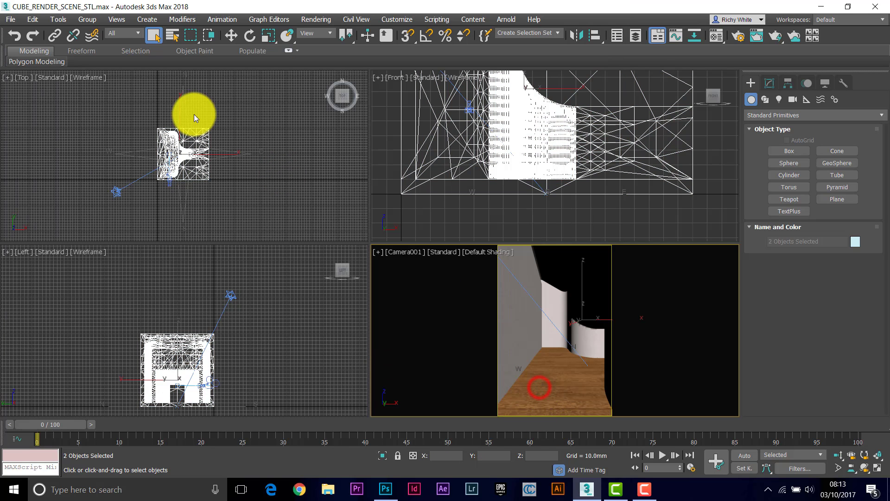
pyautogui.click(88, 22)
pyautogui.click(96, 38)
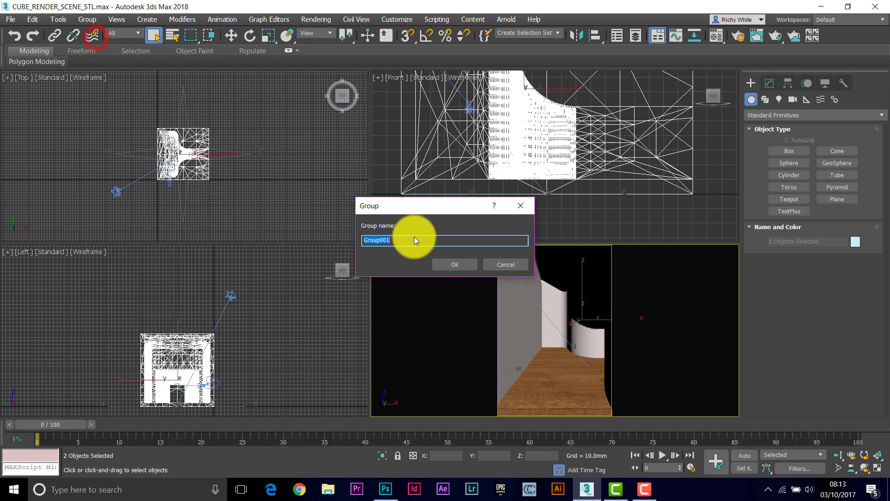
pyautogui.click(455, 264)
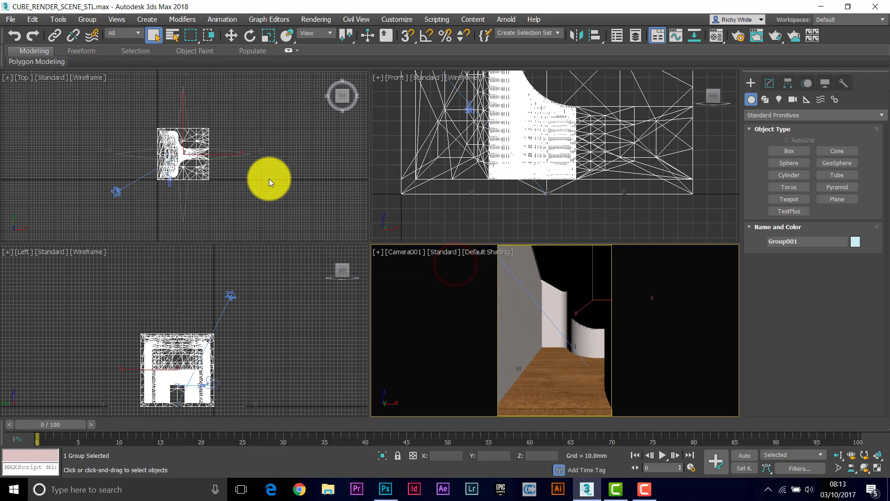
# Step: Apply a Slice modifier to the floor-and-walls group and set its slice type to Remove Top
pyautogui.click(770, 83)
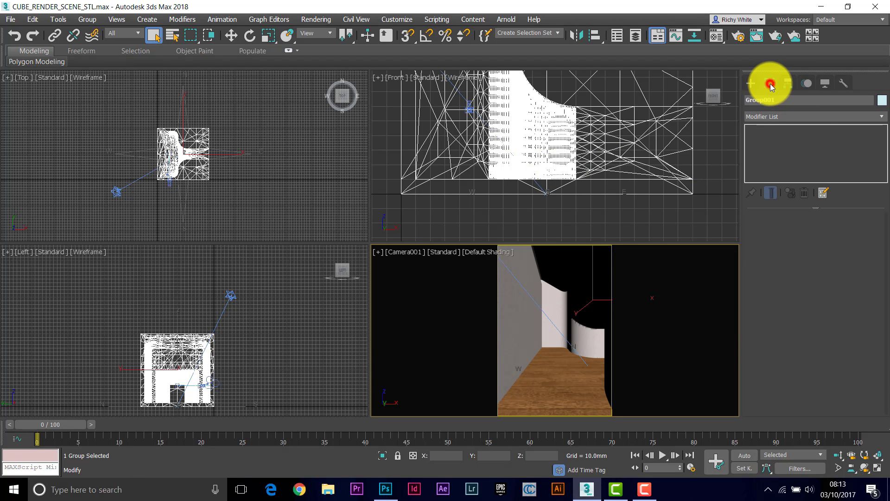
pyautogui.click(882, 121)
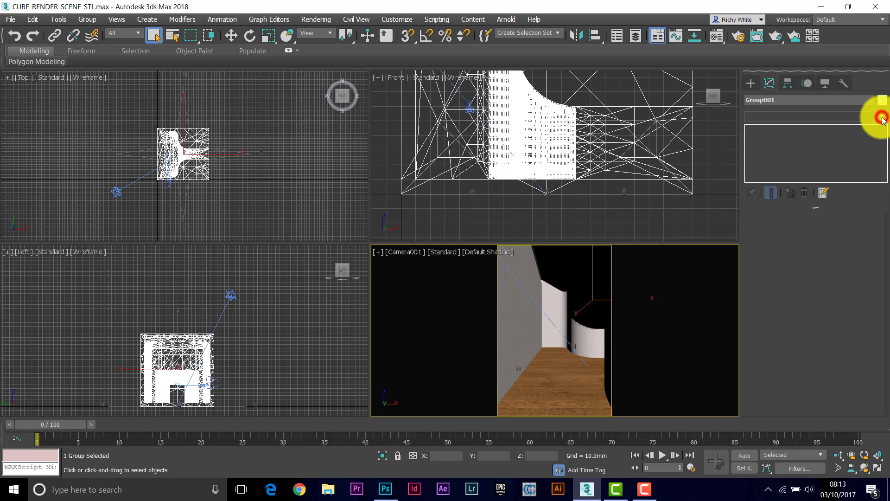
pyautogui.moveTo(883, 180); pyautogui.dragTo(881, 371)
pyautogui.click(764, 312)
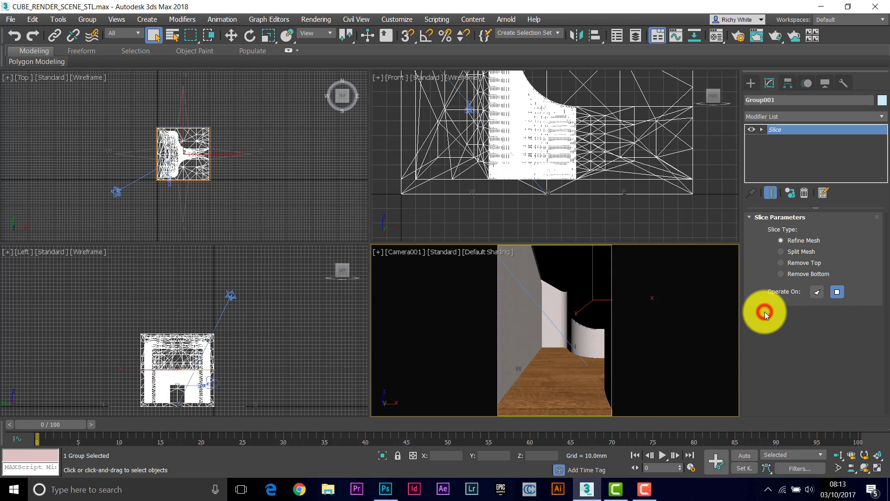
pyautogui.scroll(-3, 610, 151)
pyautogui.scroll(-3, 612, 182)
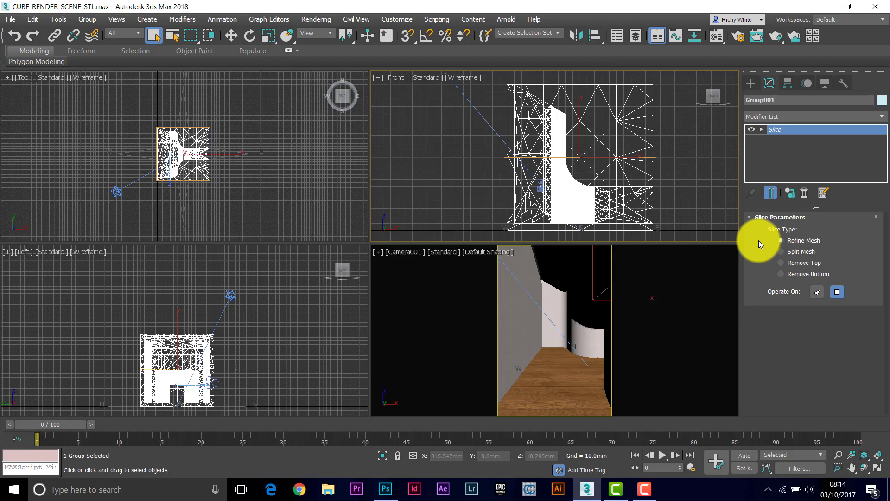
pyautogui.click(782, 263)
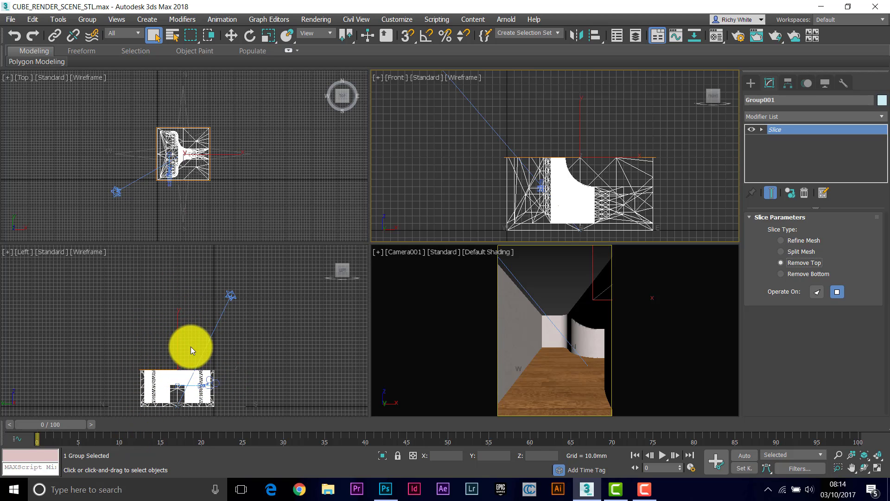
# Step: Turn on angle snap and rotate the slice plane 90 degrees in the Left view so it cuts the group vertically
pyautogui.moveTo(190, 347); pyautogui.dragTo(186, 305, button='middle')
pyautogui.scroll(3, 189, 315)
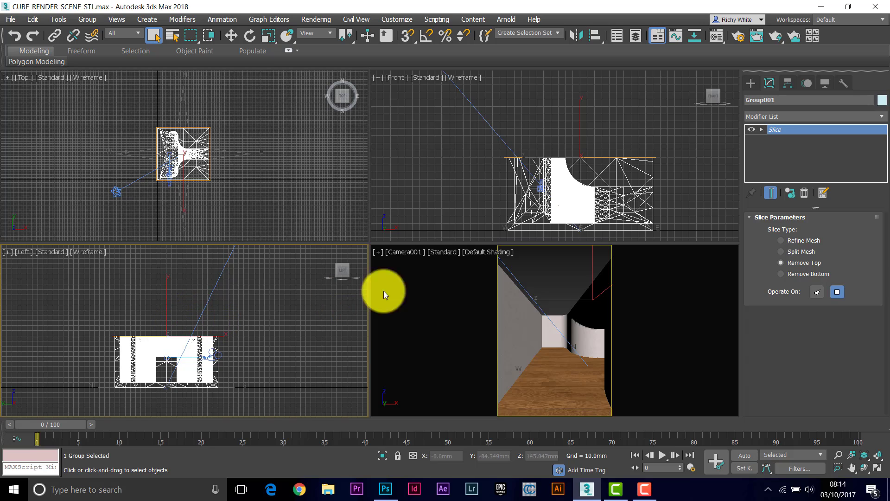
pyautogui.click(816, 129)
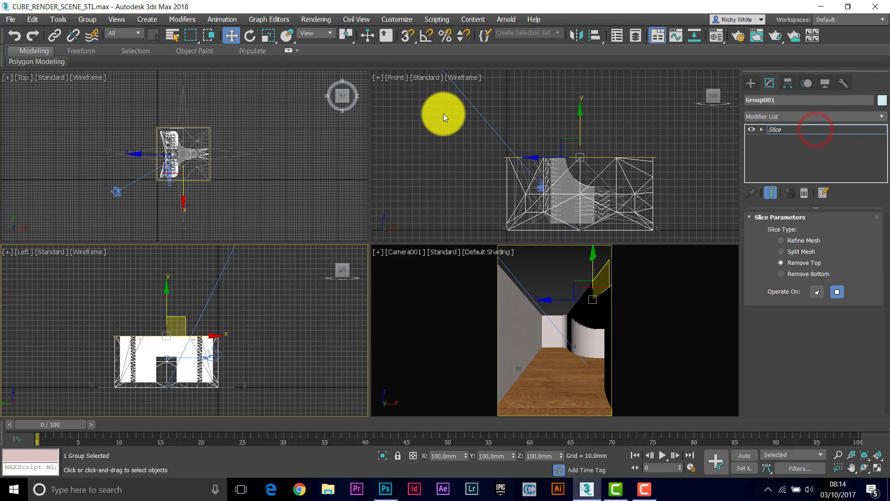
pyautogui.click(250, 36)
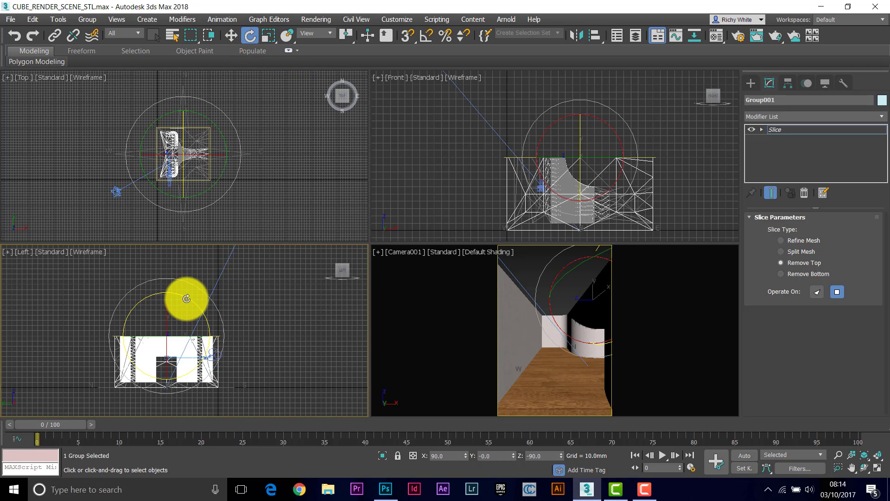
pyautogui.click(426, 37)
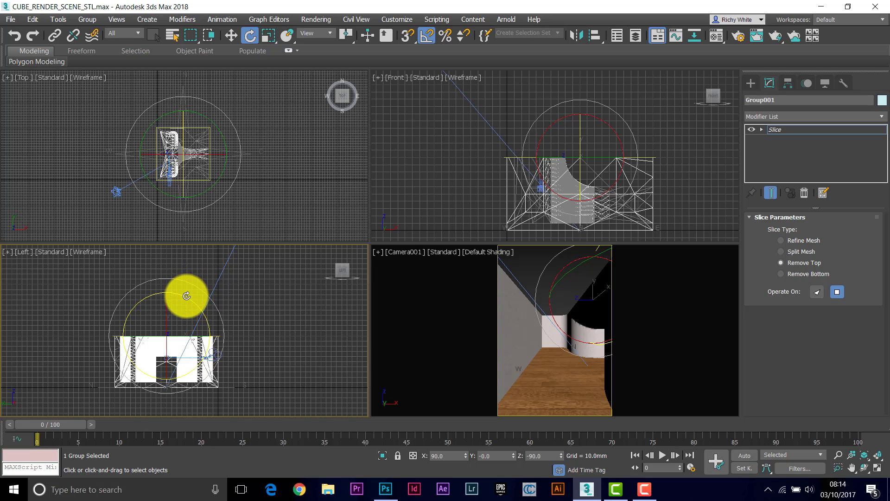
pyautogui.moveTo(186, 297); pyautogui.dragTo(209, 347)
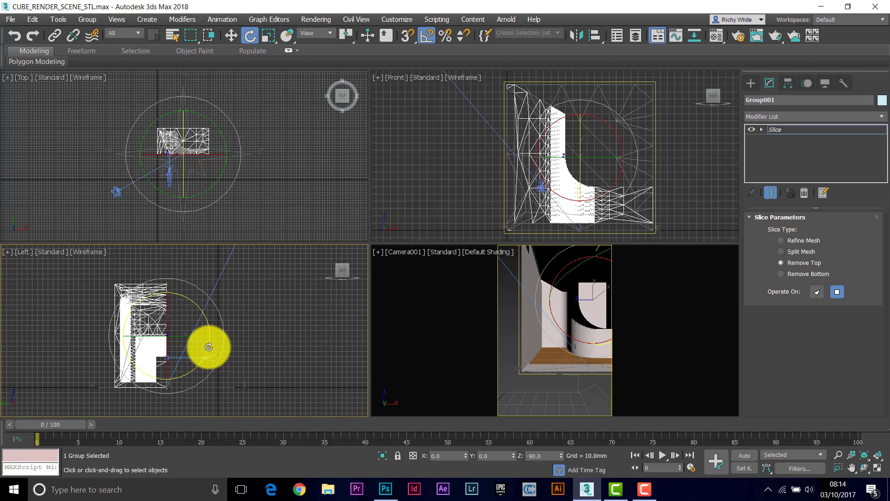
pyautogui.moveTo(208, 347); pyautogui.dragTo(209, 347)
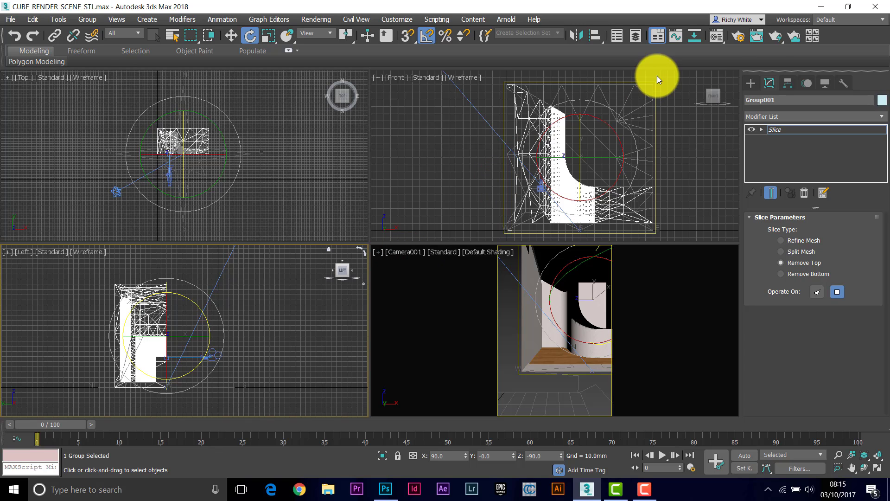
# Step: Set the render output size to 1000 by 1000 pixels in the render setup, with the image aspect unlocked
pyautogui.click(738, 38)
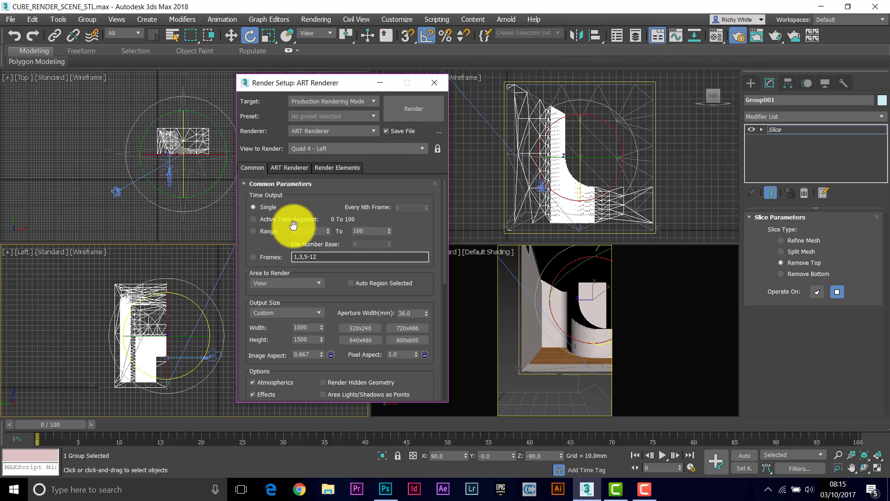
pyautogui.click(309, 341)
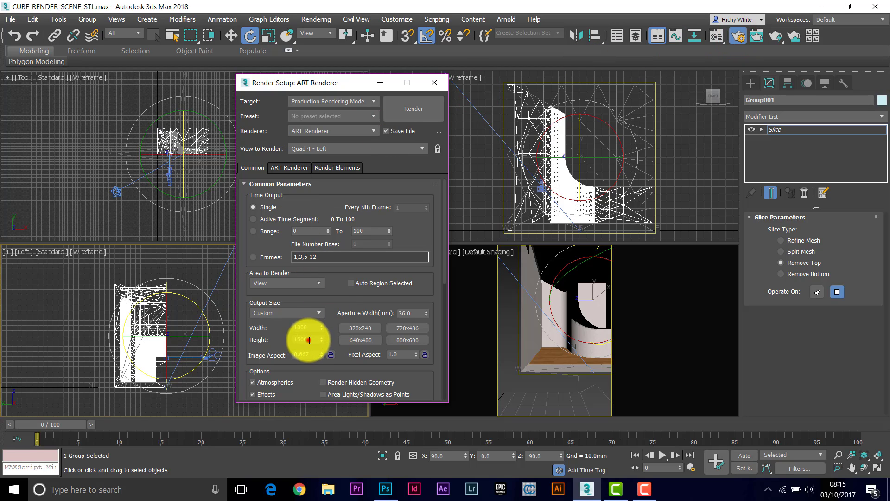
pyautogui.click(312, 341)
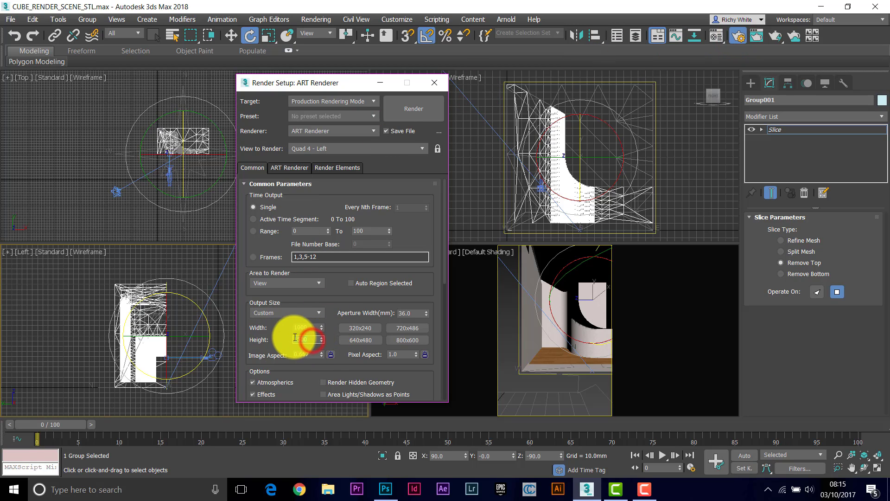
pyautogui.doubleClick(296, 339)
pyautogui.click(331, 355)
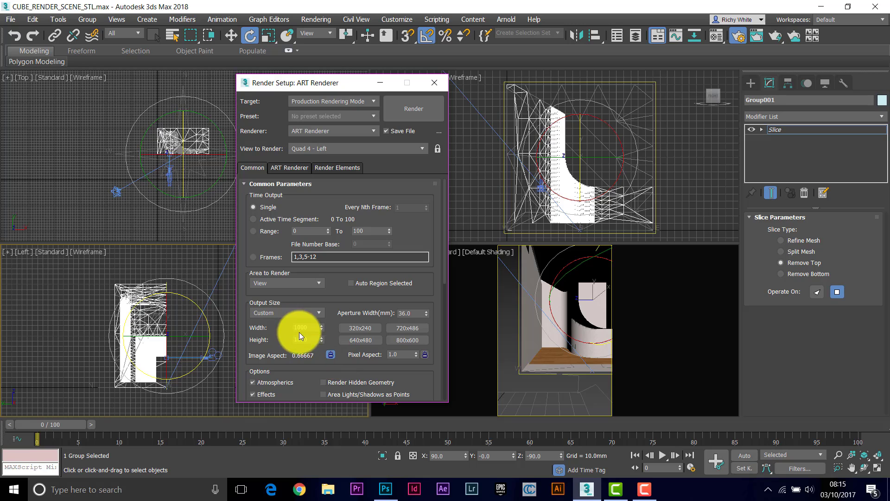
pyautogui.doubleClick(309, 339)
pyautogui.write('1000')
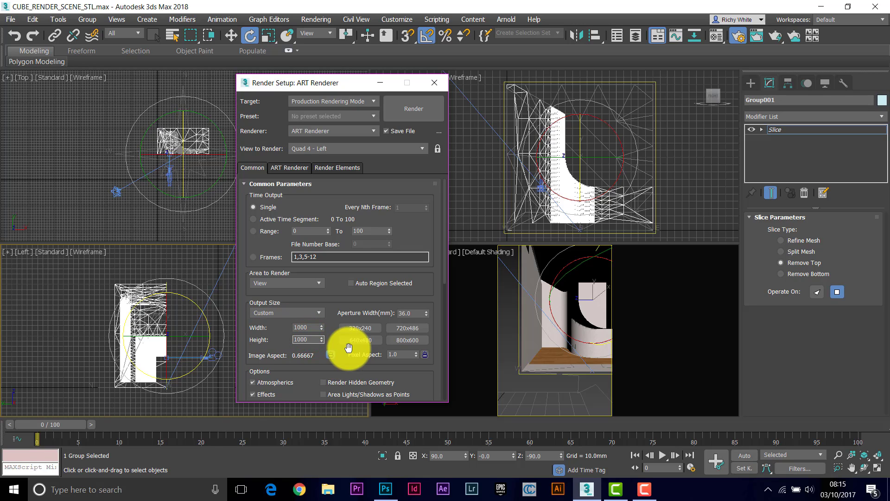
pyautogui.doubleClick(312, 327)
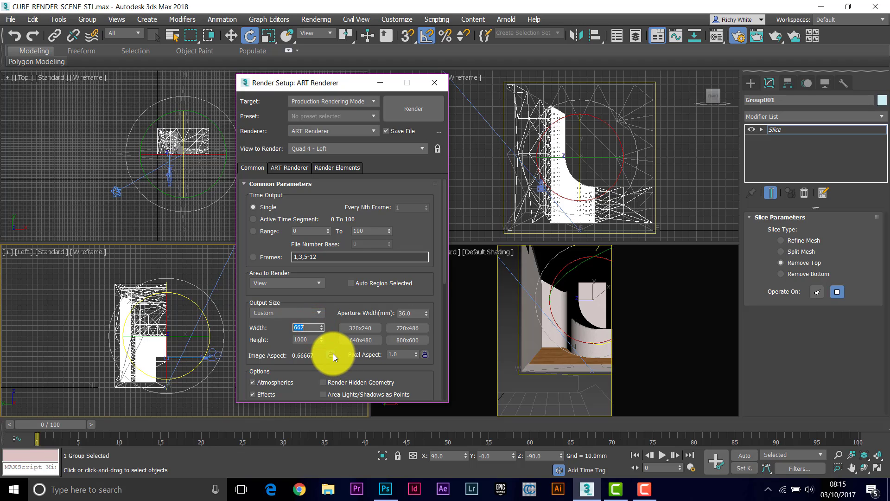
pyautogui.click(308, 326)
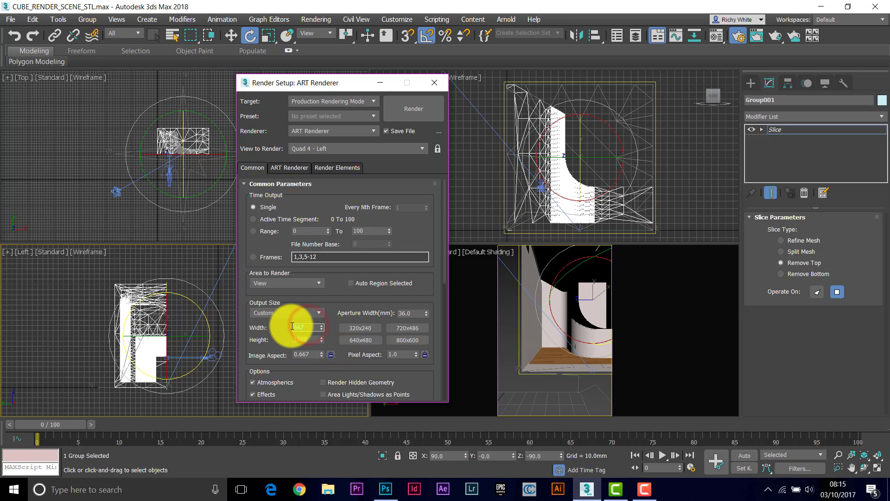
pyautogui.write('1000')
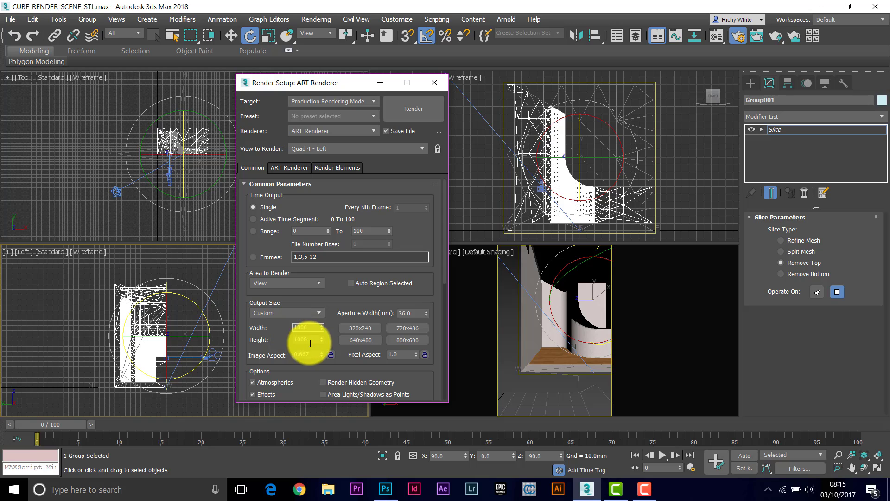
pyautogui.click(311, 339)
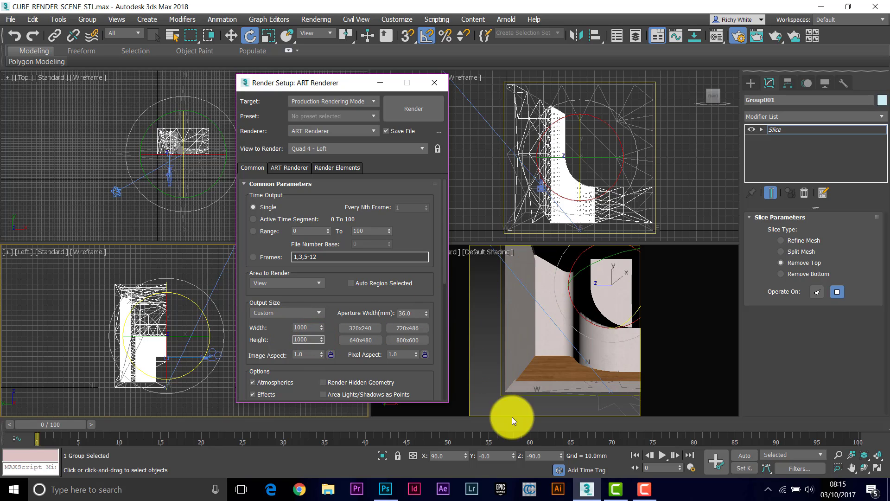
# Step: Set the render output file to RENDER_STL_section_perspective.bmp on the Desktop and close the render setup
pyautogui.moveTo(330, 83); pyautogui.dragTo(161, 71)
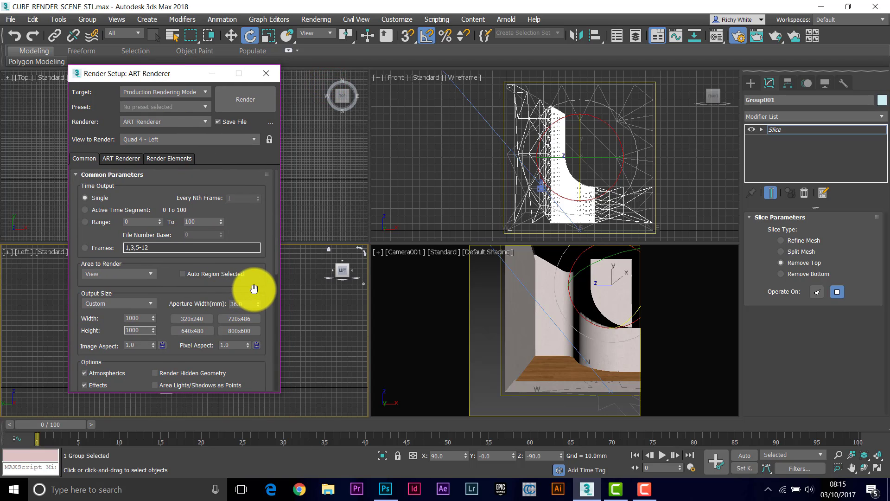
pyautogui.moveTo(254, 289); pyautogui.dragTo(256, 129)
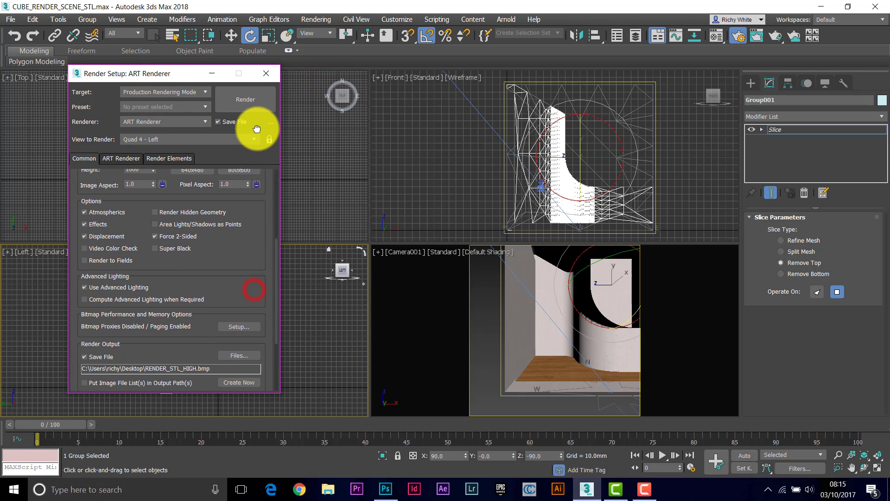
pyautogui.click(242, 354)
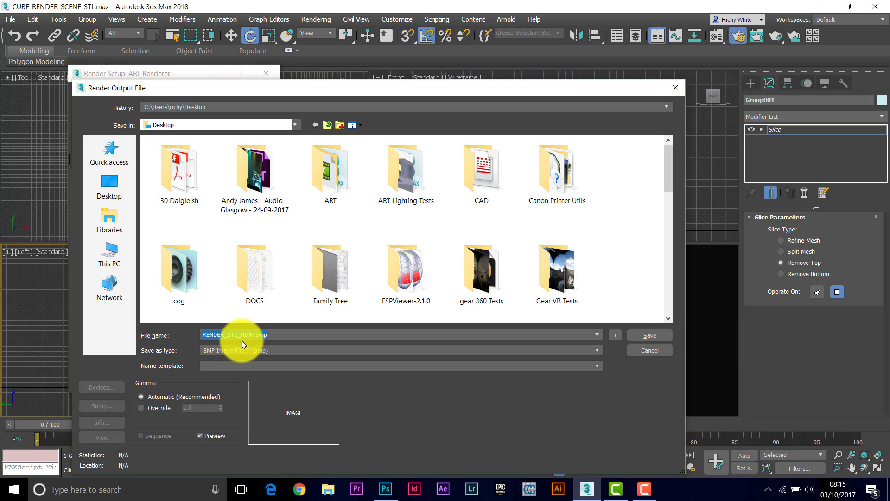
pyautogui.click(243, 334)
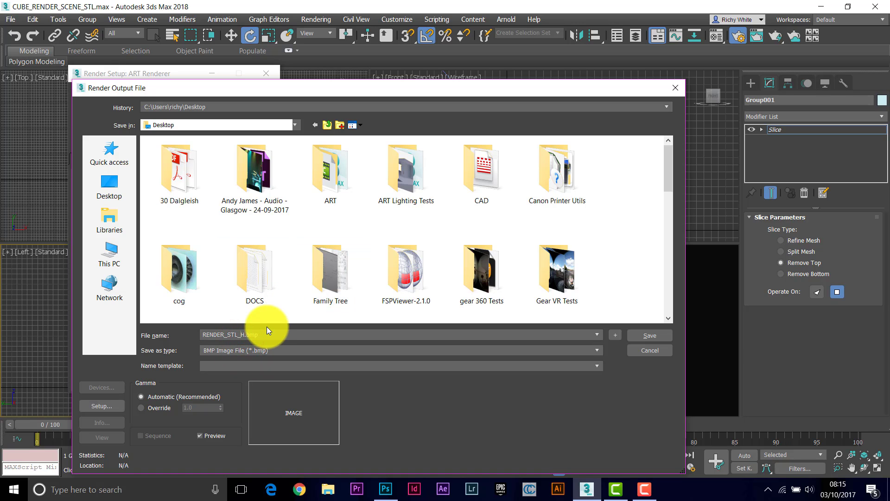
pyautogui.press('BackSpace')
pyautogui.press('BackSpace')
pyautogui.write('ective')
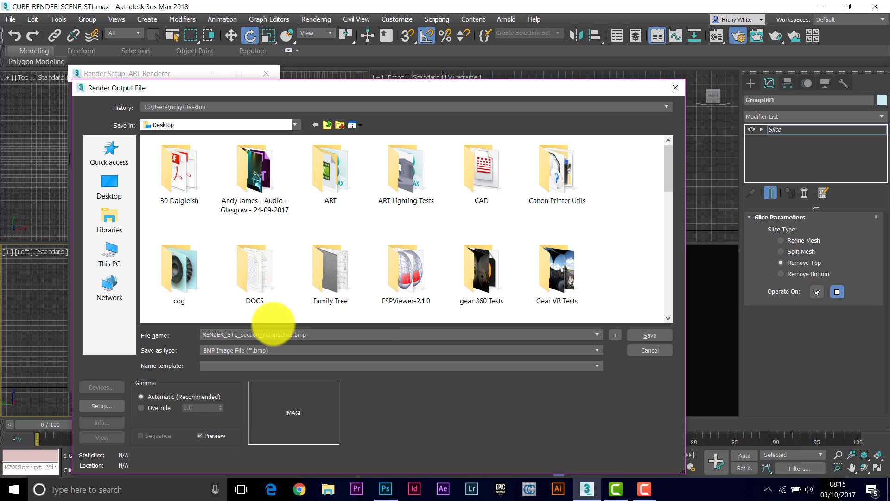
pyautogui.click(649, 338)
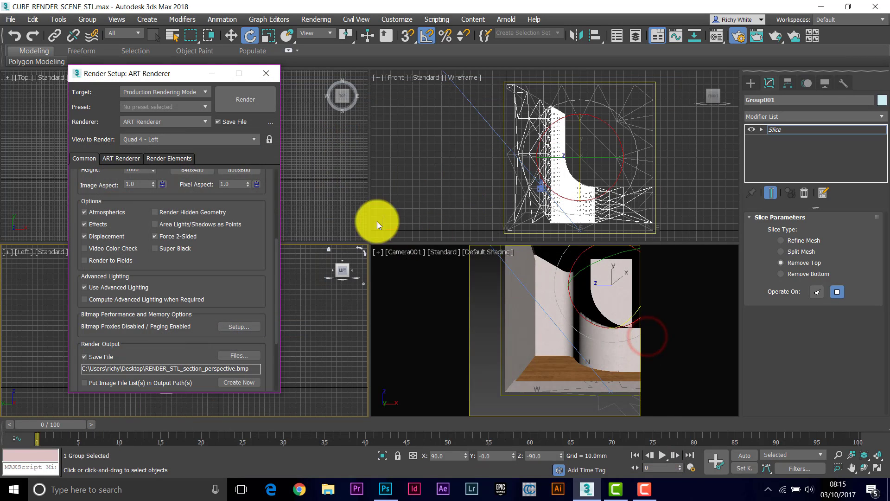
pyautogui.click(263, 73)
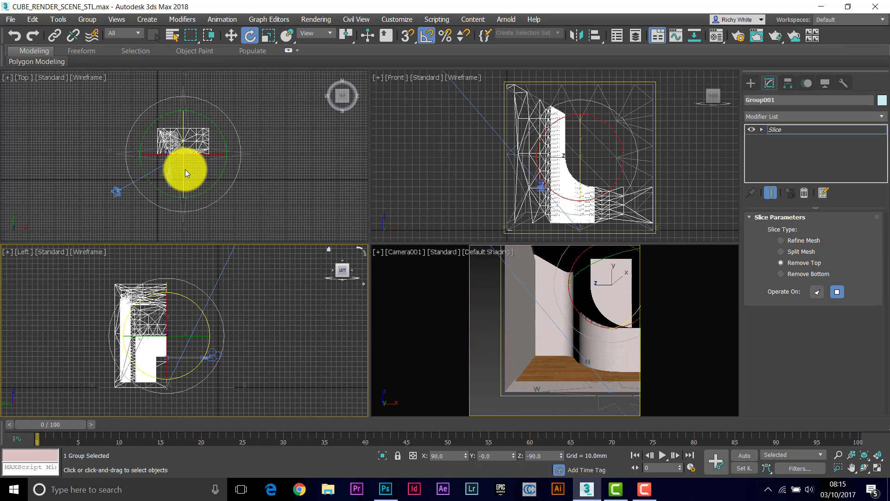
# Step: Limit selection to cameras, leave the slice plane sub-object level, and select the existing camera with its target in the Top view
pyautogui.scroll(2, 184, 168)
pyautogui.scroll(2, 181, 149)
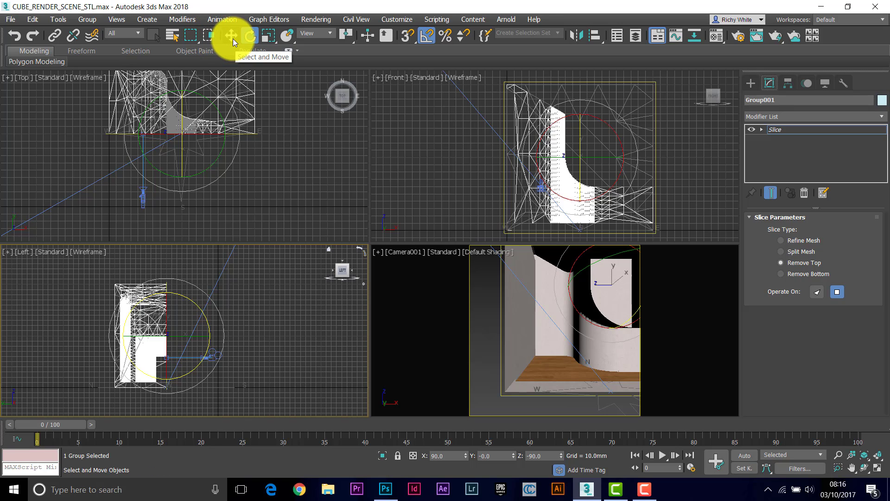
pyautogui.click(141, 34)
pyautogui.click(116, 73)
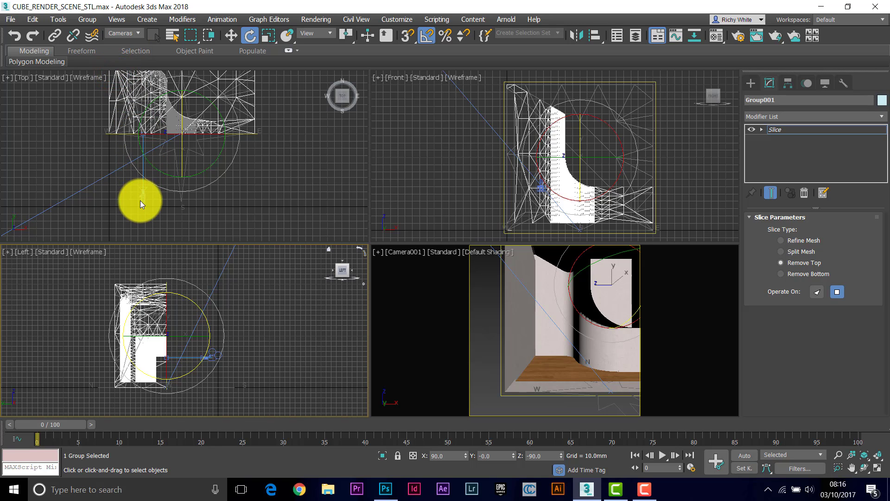
pyautogui.click(143, 166)
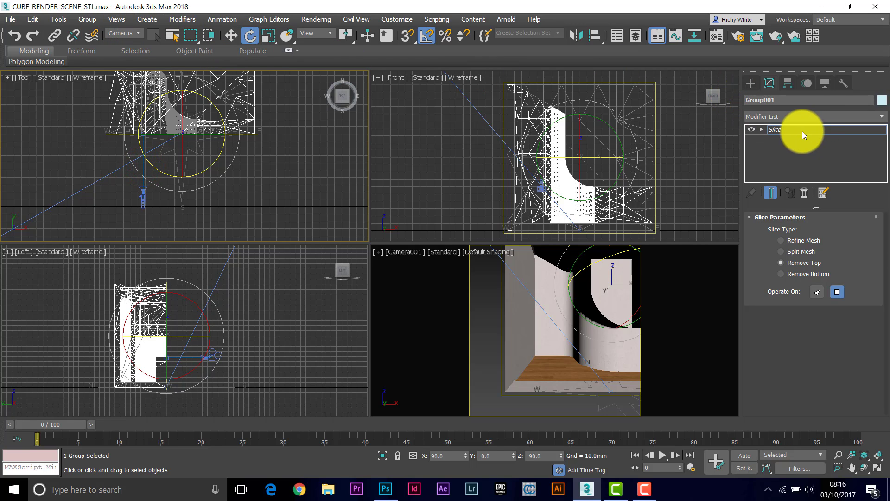
pyautogui.click(829, 131)
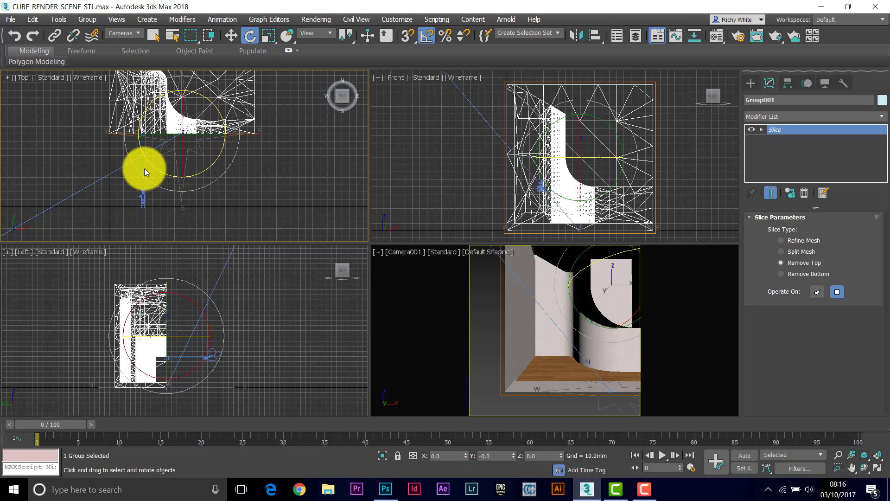
pyautogui.click(154, 37)
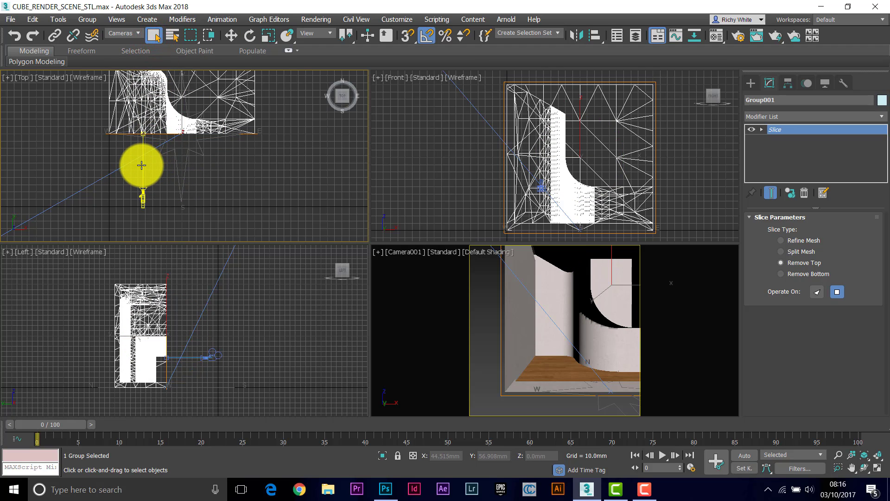
pyautogui.click(140, 165)
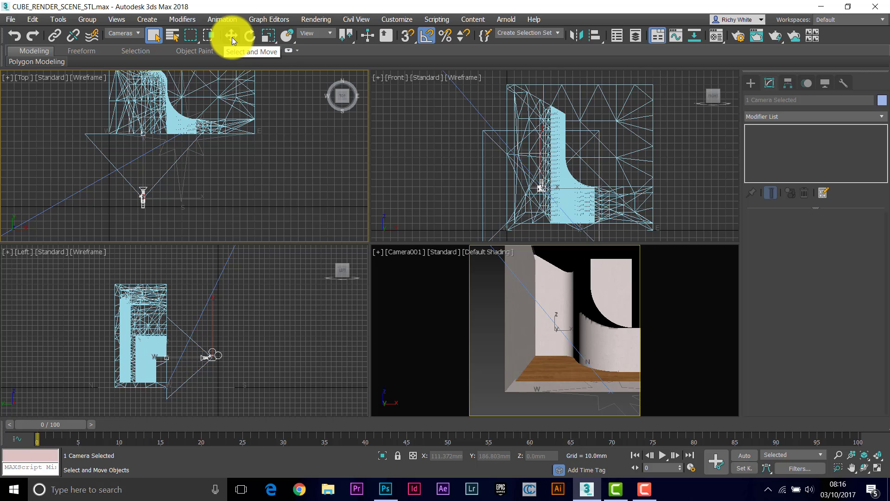
# Step: Clone the selected camera and target as an independent copy, keeping the default name
pyautogui.click(32, 18)
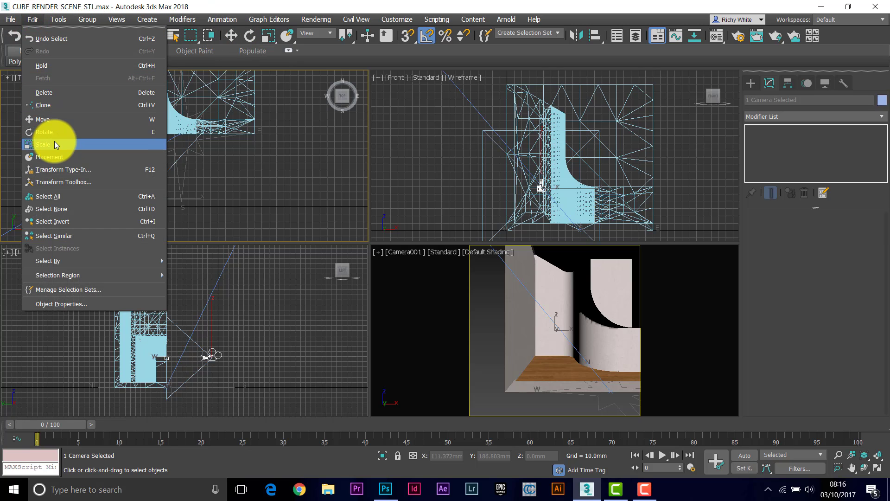
pyautogui.click(47, 104)
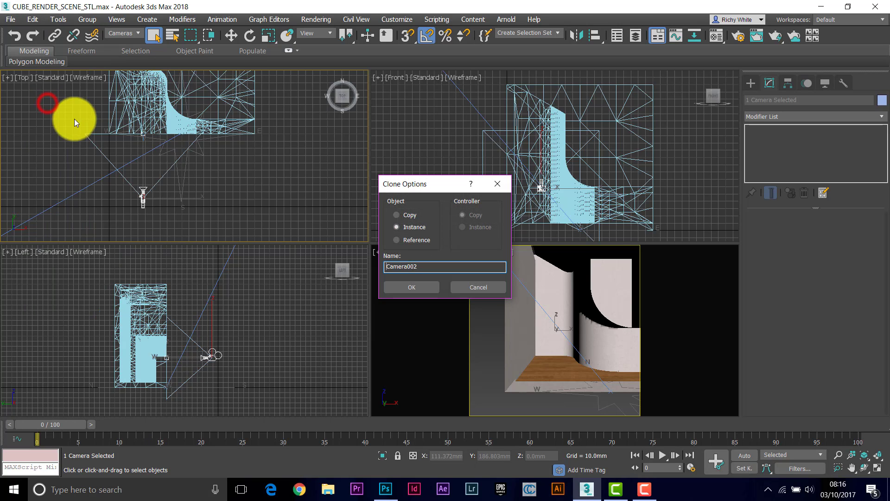
pyautogui.click(399, 216)
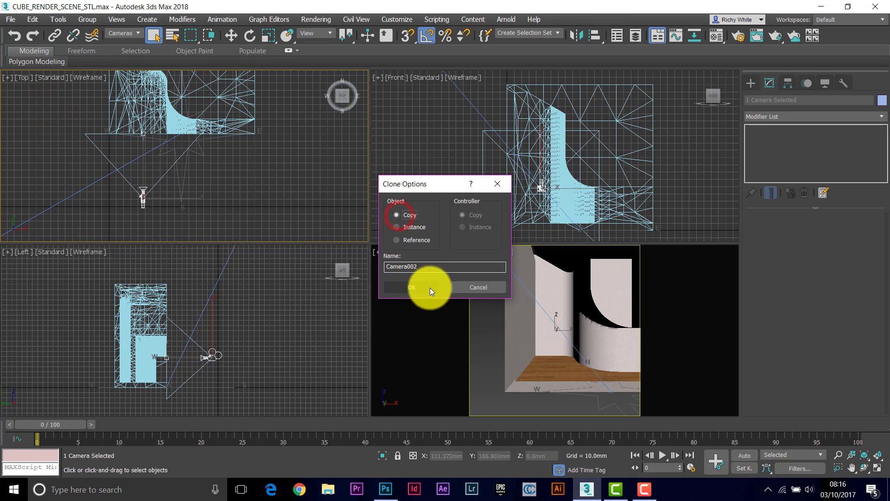
pyautogui.click(416, 289)
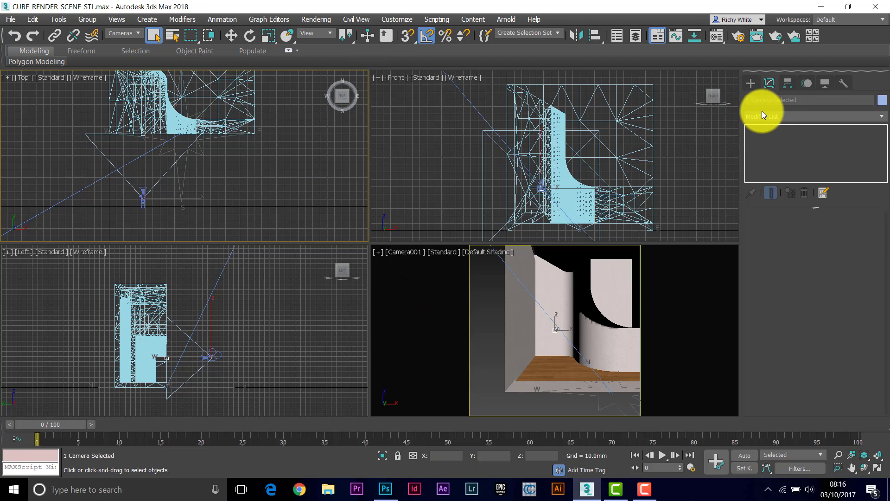
# Step: Select Camera002 with its target and move them in the Top view to the centre of the sliced opening, slightly farther back
pyautogui.click(170, 36)
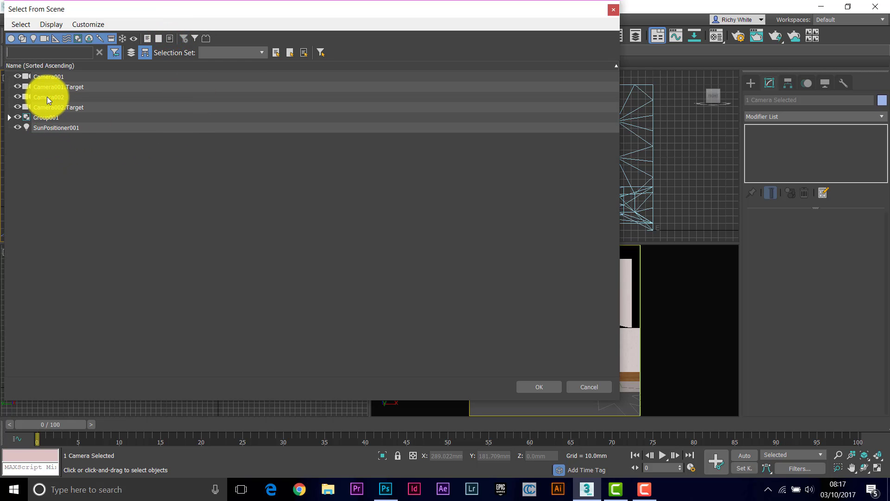
pyautogui.moveTo(47, 97); pyautogui.dragTo(47, 107)
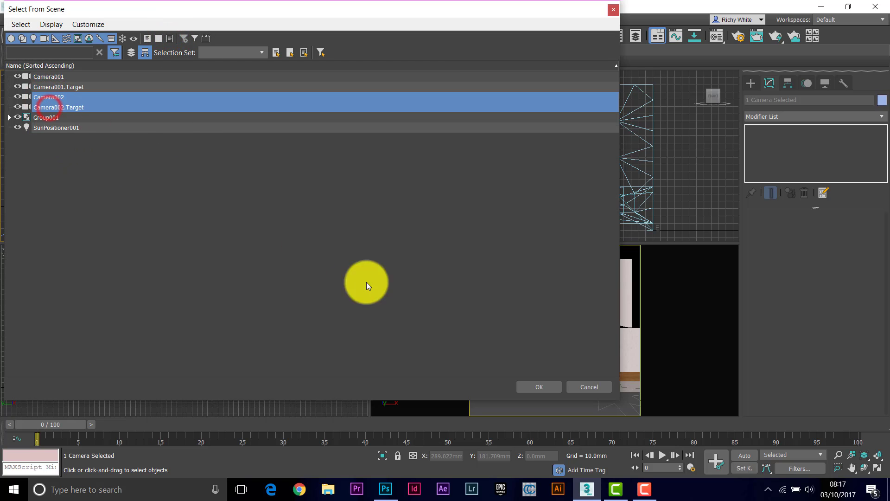
pyautogui.click(539, 386)
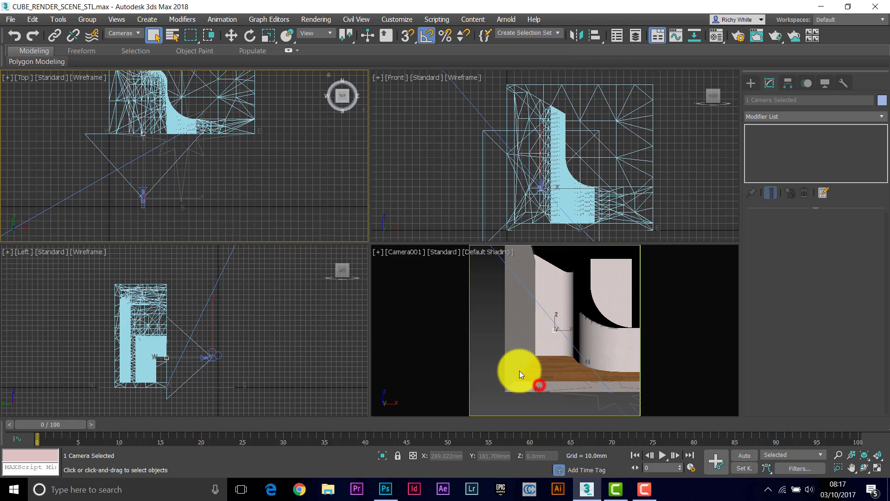
pyautogui.click(231, 40)
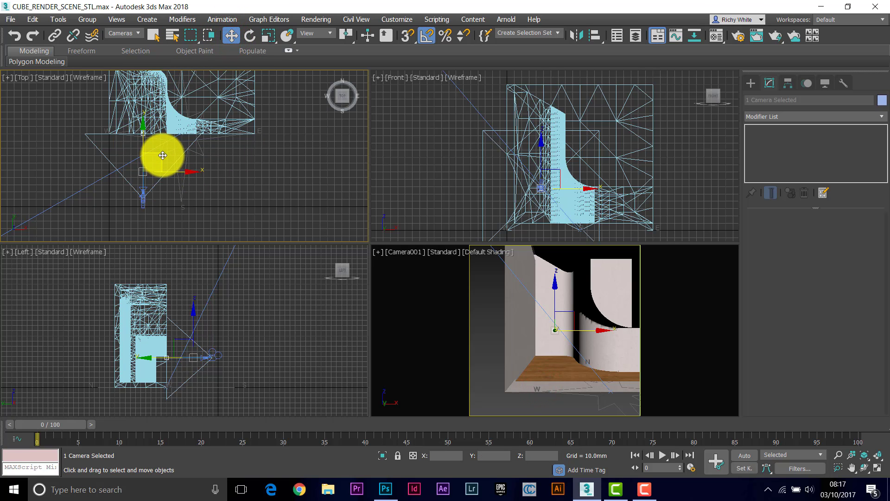
pyautogui.moveTo(159, 152); pyautogui.dragTo(200, 166)
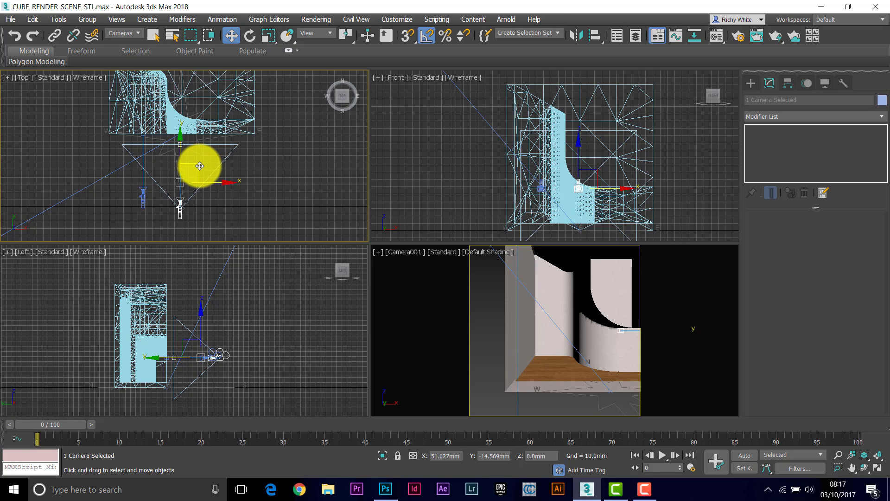
pyautogui.moveTo(199, 167); pyautogui.dragTo(196, 167)
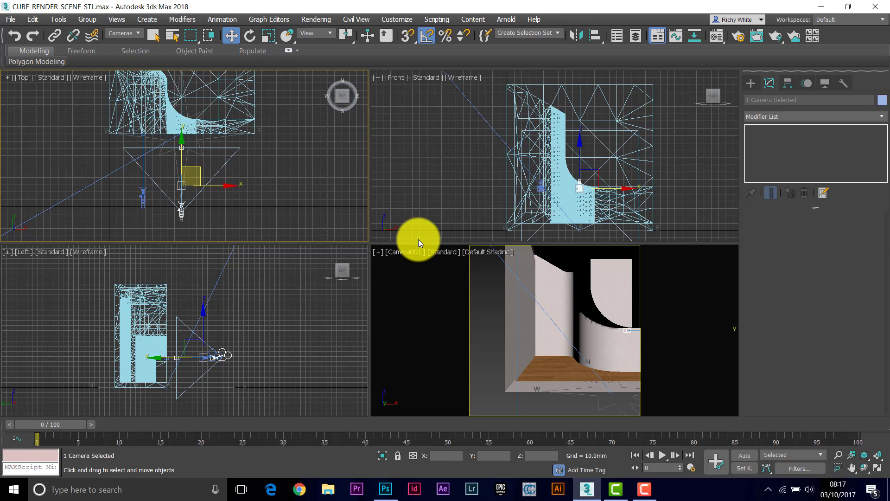
# Step: Switch the Camera001 viewport to show the view through Camera002
pyautogui.click(407, 256)
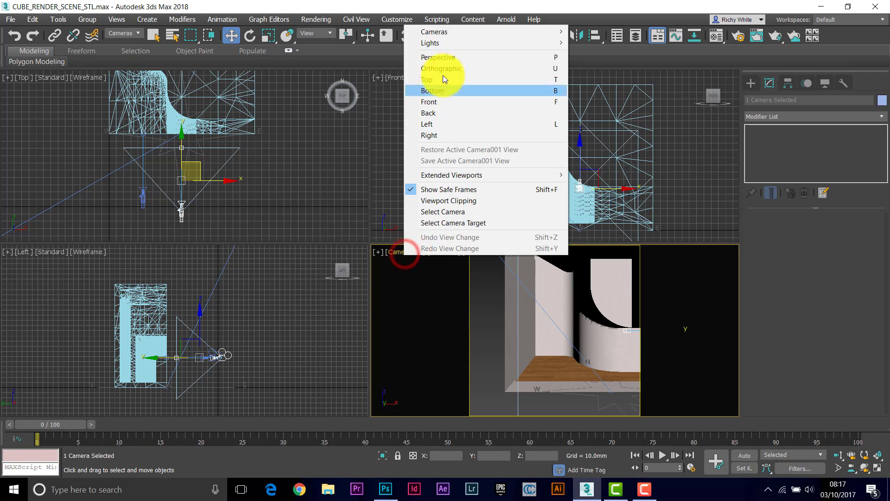
pyautogui.moveTo(443, 35)
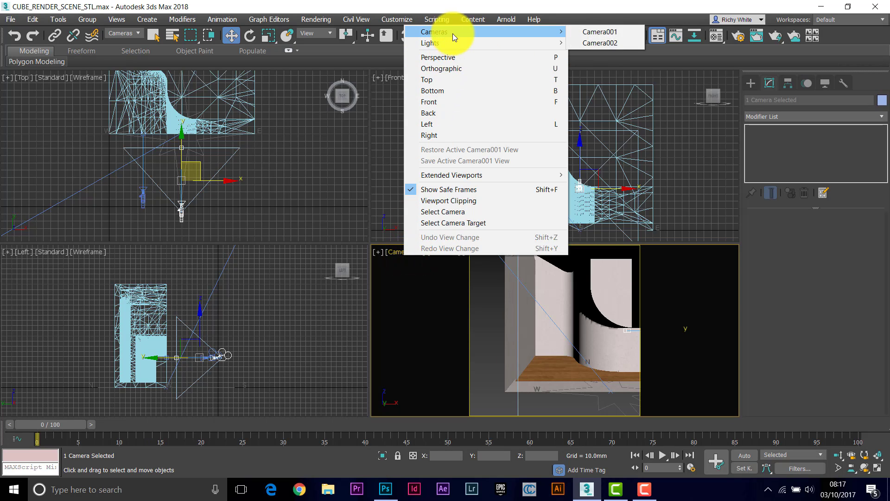
pyautogui.click(605, 43)
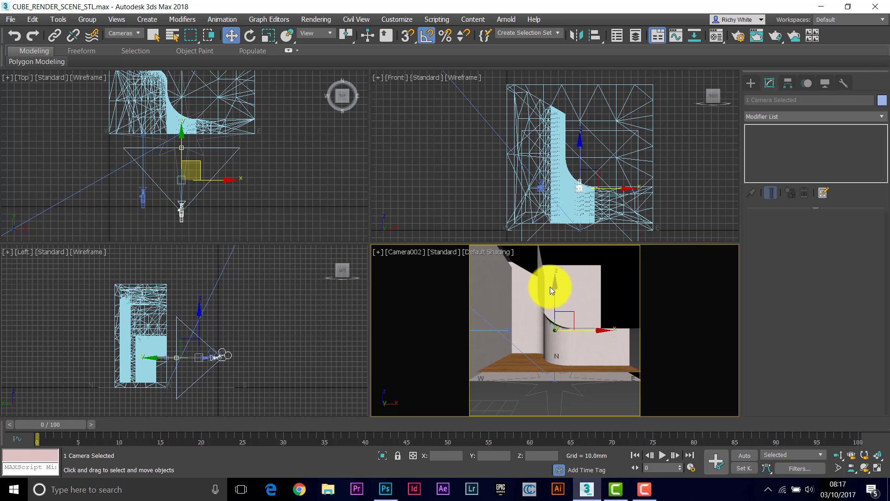
# Step: Raise Camera002 to about the cube's mid-height and dolly it back until the whole sliced opening fits in its view
pyautogui.moveTo(551, 288); pyautogui.dragTo(553, 338)
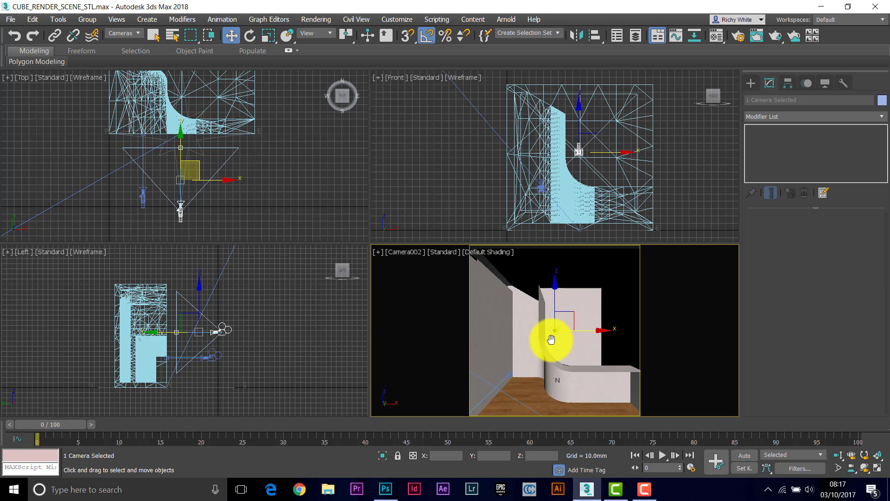
pyautogui.click(836, 456)
pyautogui.moveTo(542, 314); pyautogui.dragTo(546, 332)
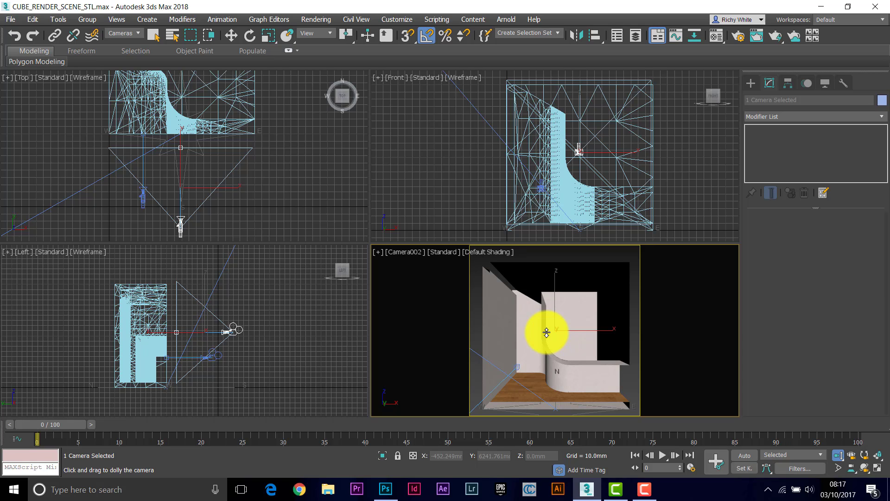
pyautogui.moveTo(547, 332); pyautogui.dragTo(564, 350)
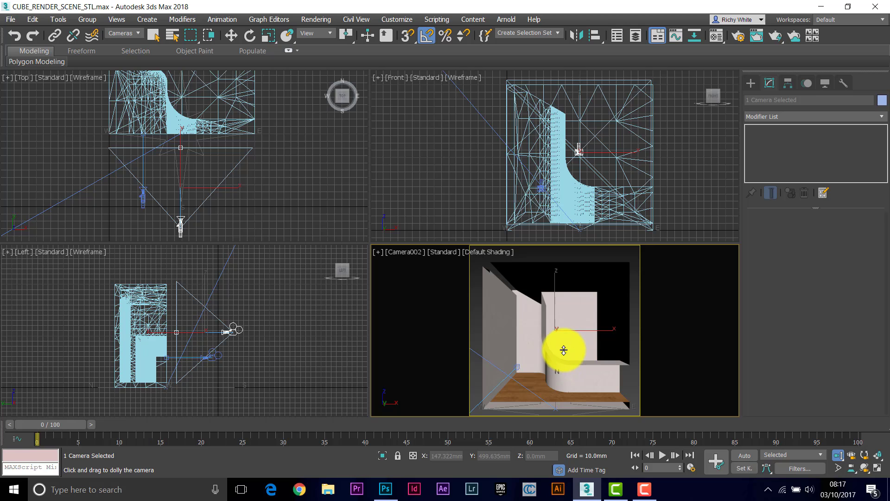
pyautogui.moveTo(564, 350); pyautogui.dragTo(563, 343, button='middle')
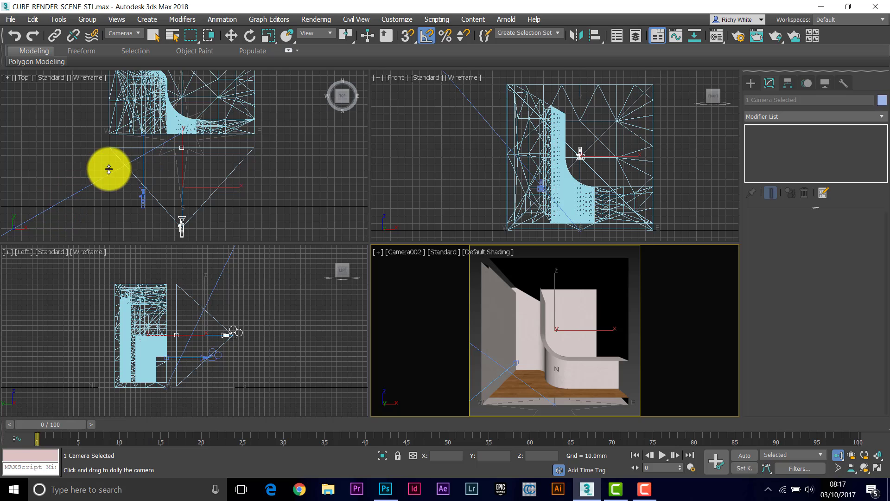
# Step: Set the selection filter back to All and select the sliced cube group in the Top view
pyautogui.scroll(-3, 119, 164)
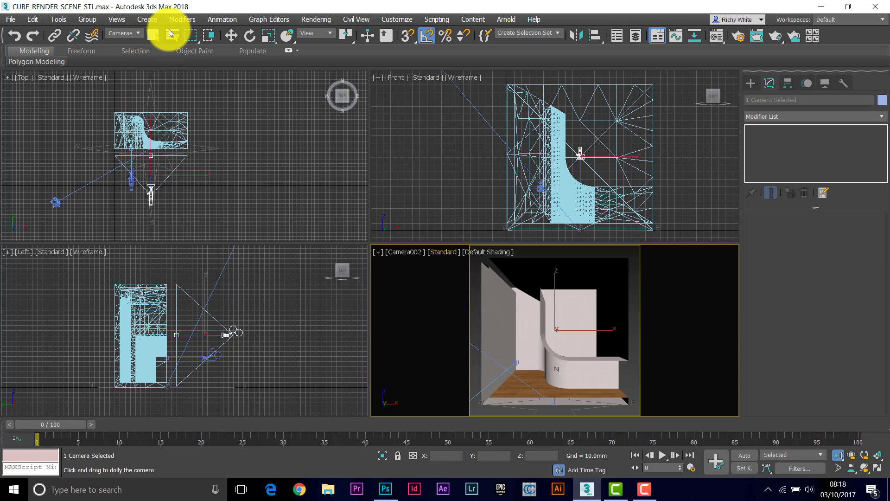
pyautogui.click(140, 36)
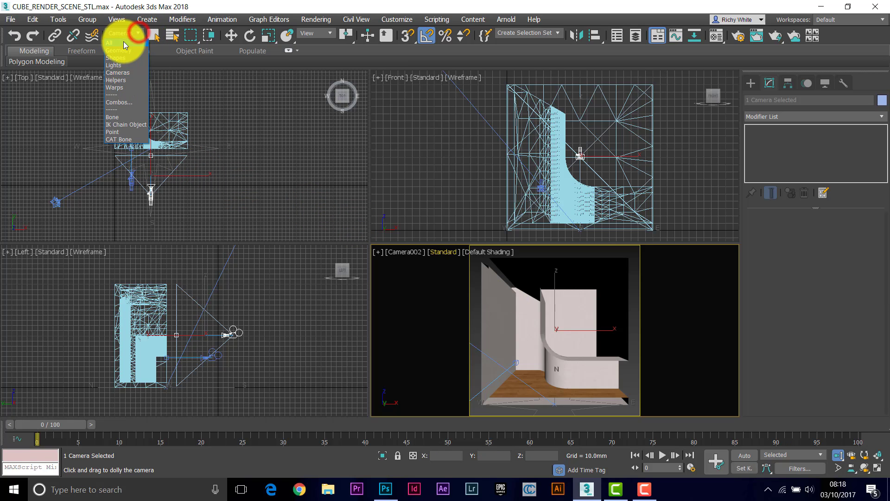
pyautogui.click(120, 43)
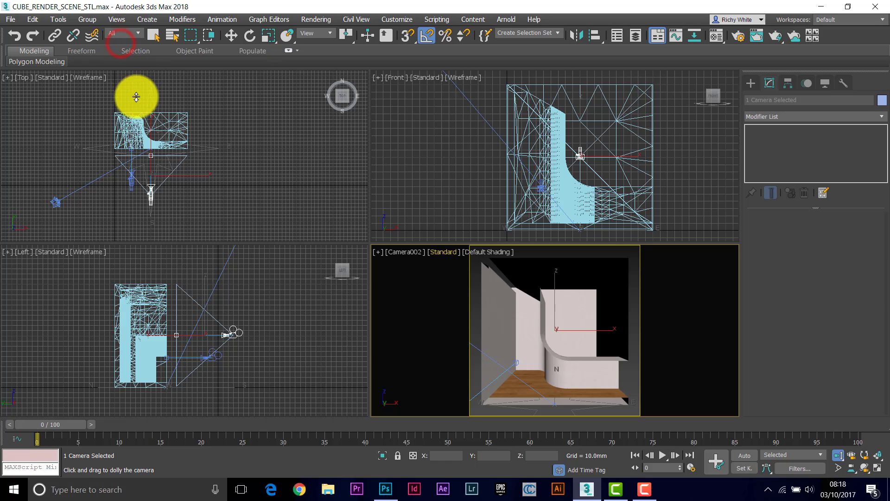
pyautogui.click(153, 37)
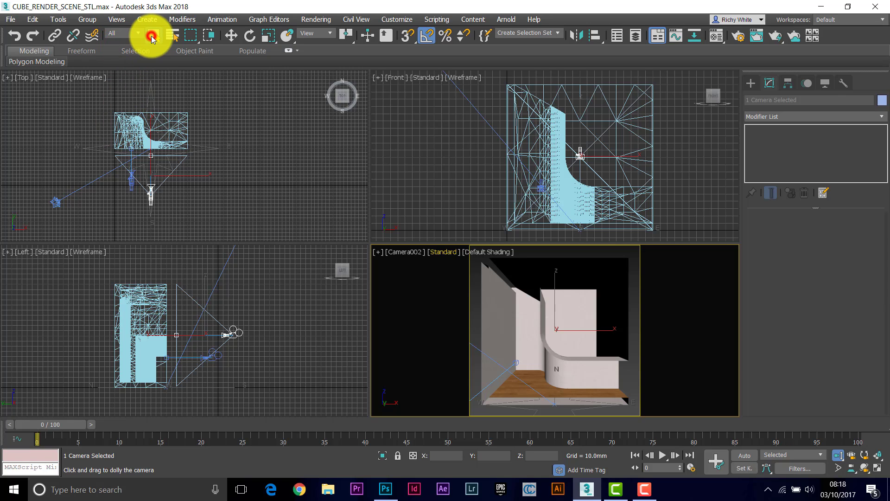
pyautogui.click(117, 122)
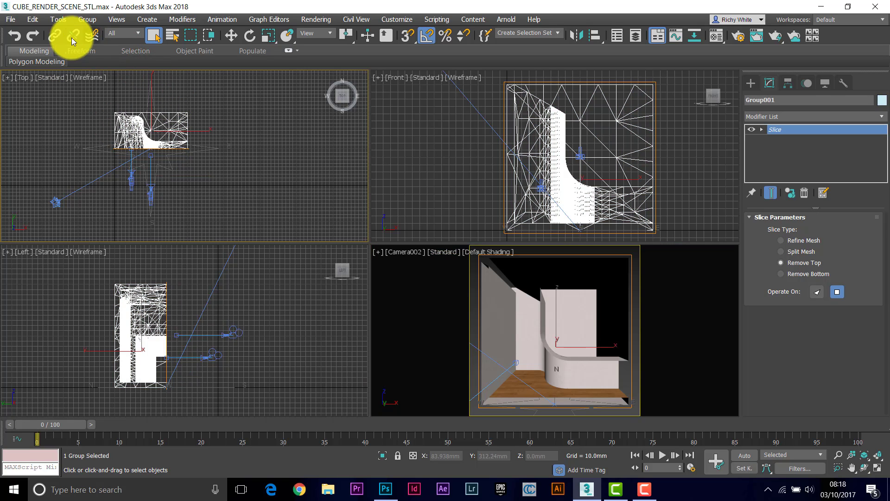
# Step: Clone the sliced cube group as an independent copy, keeping the default name
pyautogui.click(32, 20)
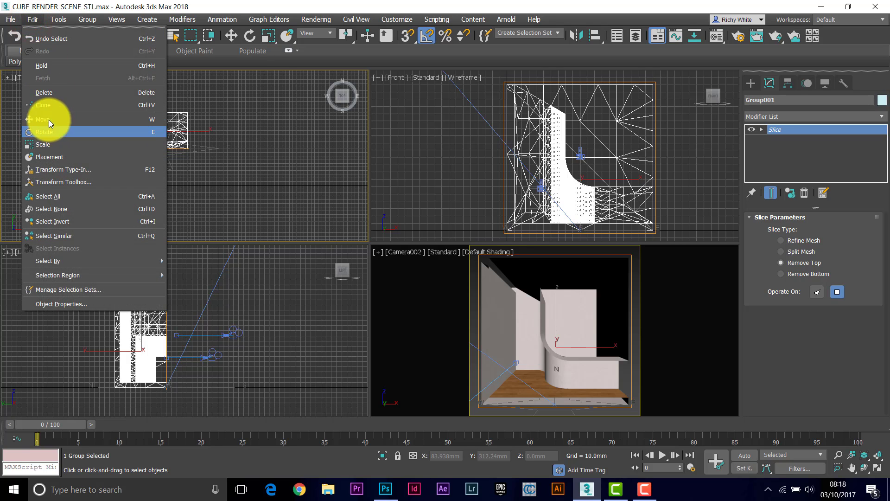
pyautogui.click(49, 105)
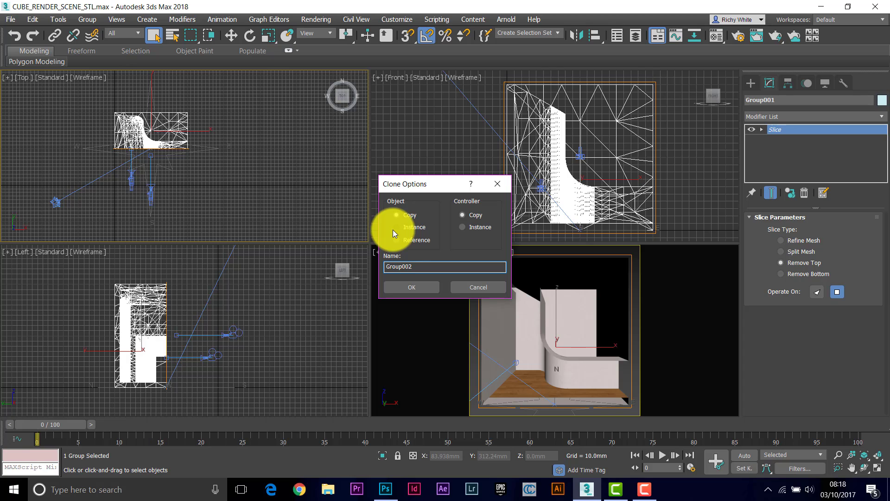
pyautogui.click(408, 288)
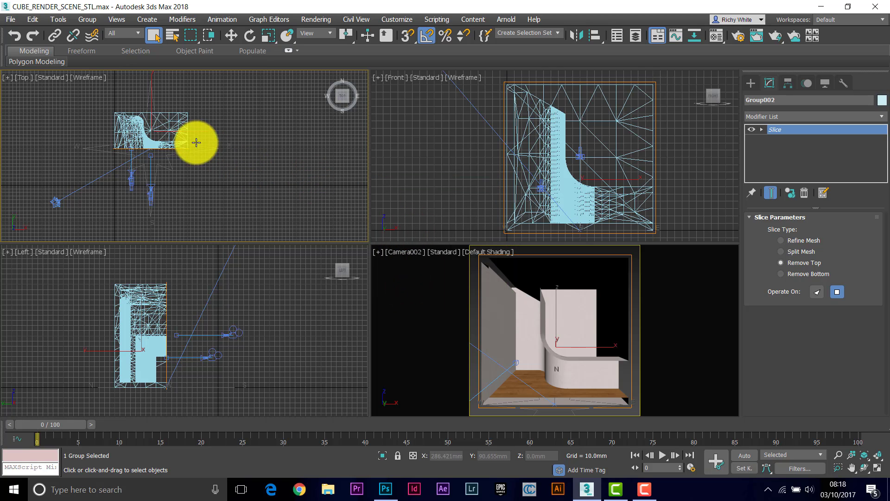
# Step: Select Group002 by name, set its Slice type to Remove Bottom, and display the Camera002 view with Wireframe Override
pyautogui.click(116, 117)
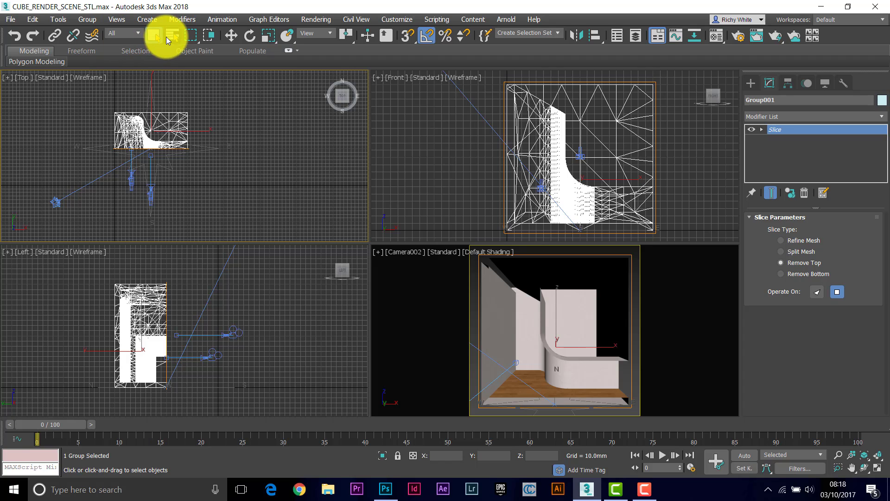
pyautogui.click(172, 36)
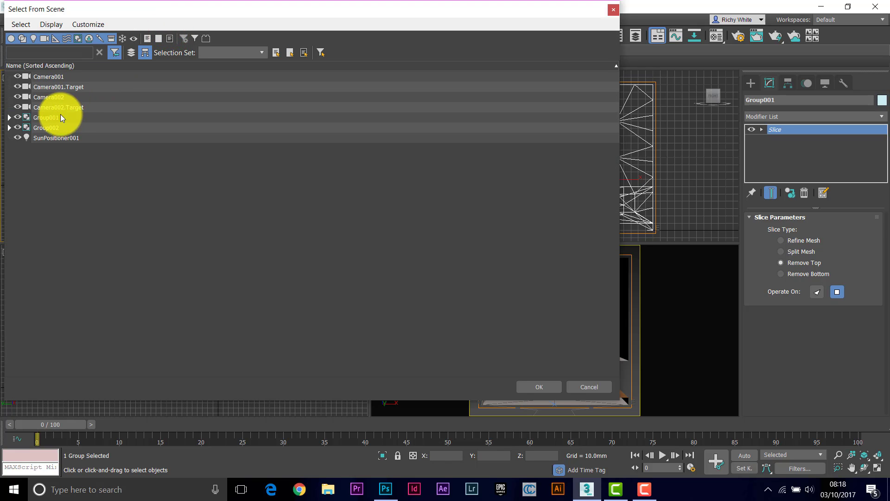
pyautogui.click(45, 127)
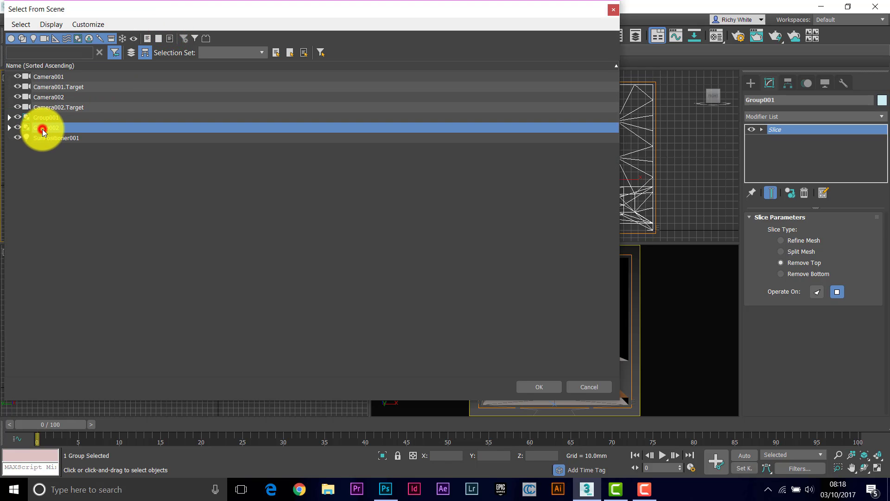
pyautogui.click(540, 386)
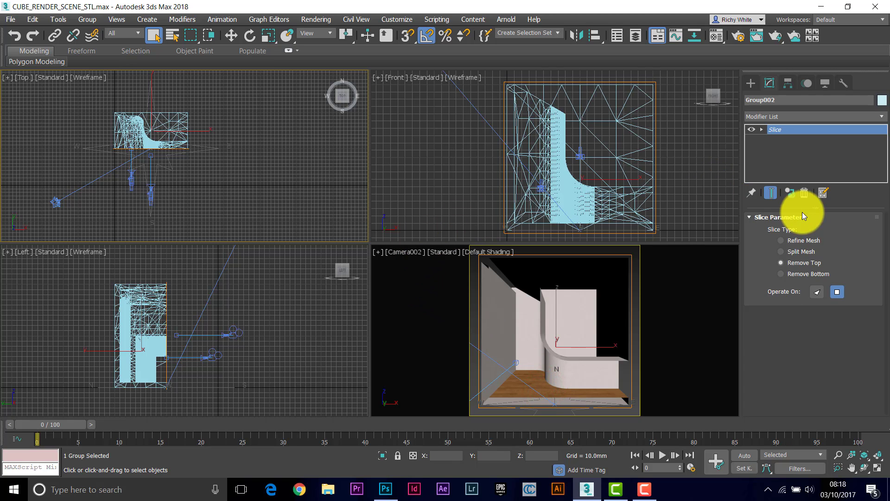
pyautogui.click(783, 274)
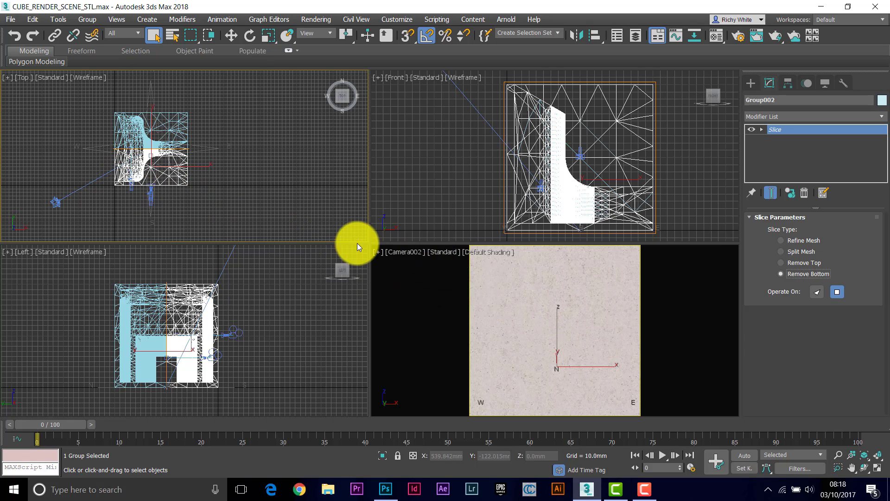
pyautogui.click(486, 256)
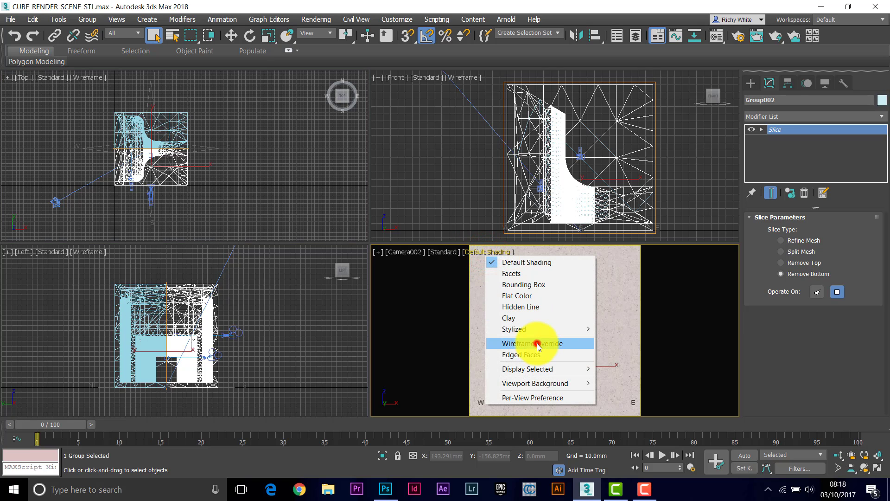
pyautogui.click(537, 343)
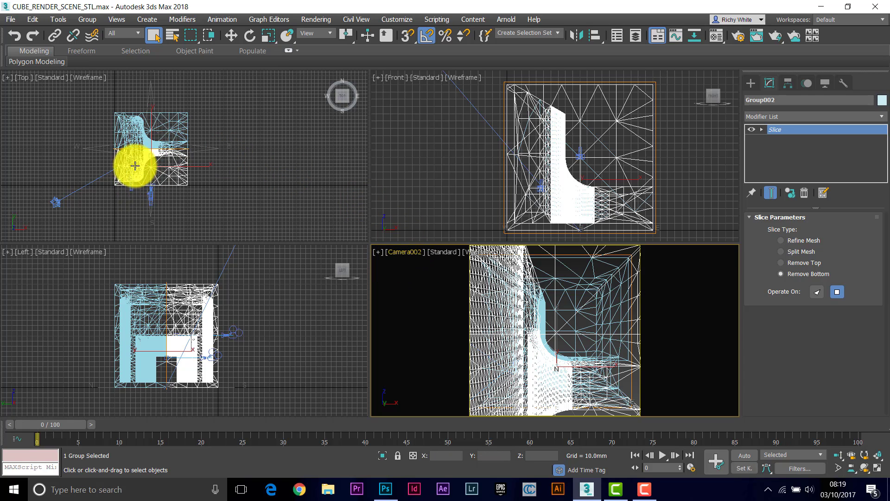
# Step: In Group002's object properties, set the rendering control to By Object and turn off Visible to Camera
pyautogui.click(171, 178)
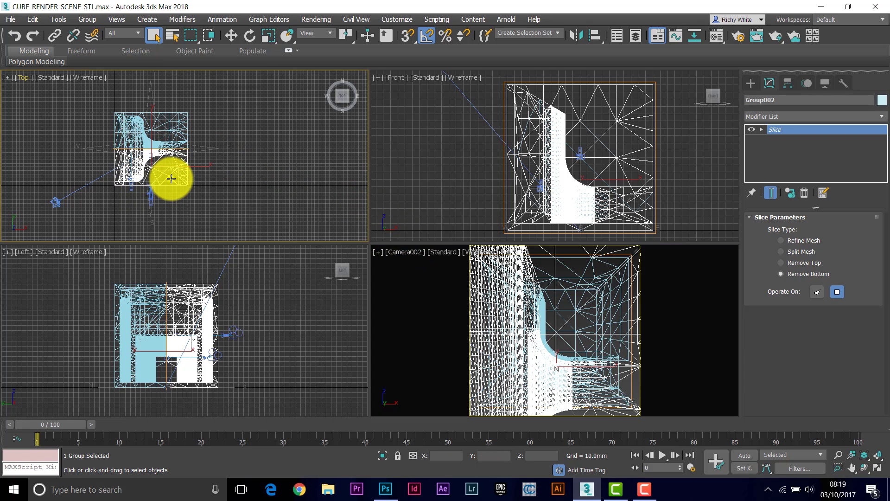
pyautogui.rightClick(171, 178)
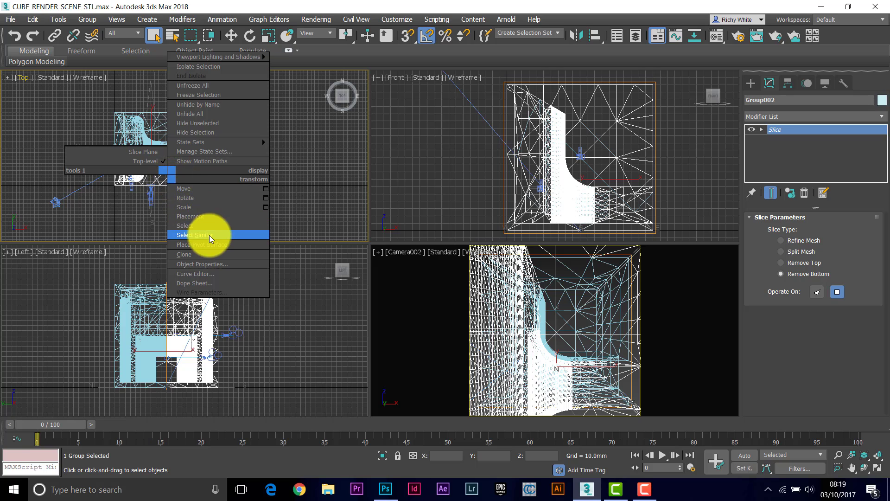
pyautogui.click(204, 263)
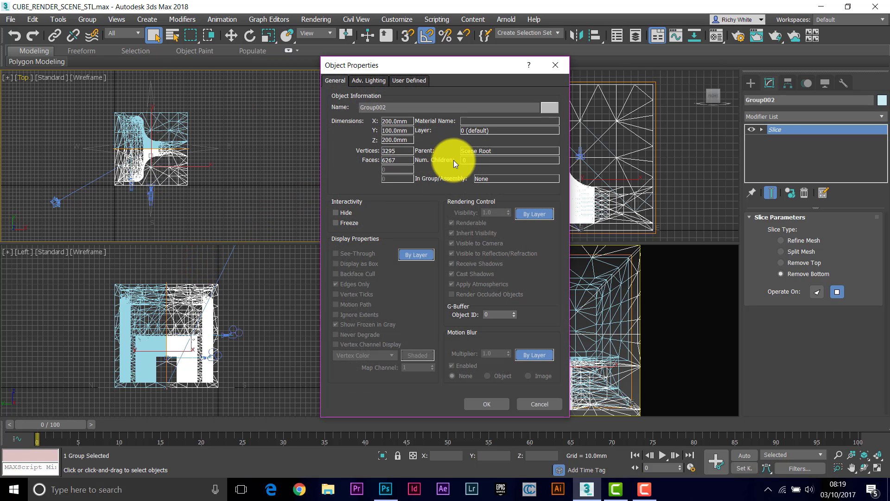
pyautogui.click(538, 215)
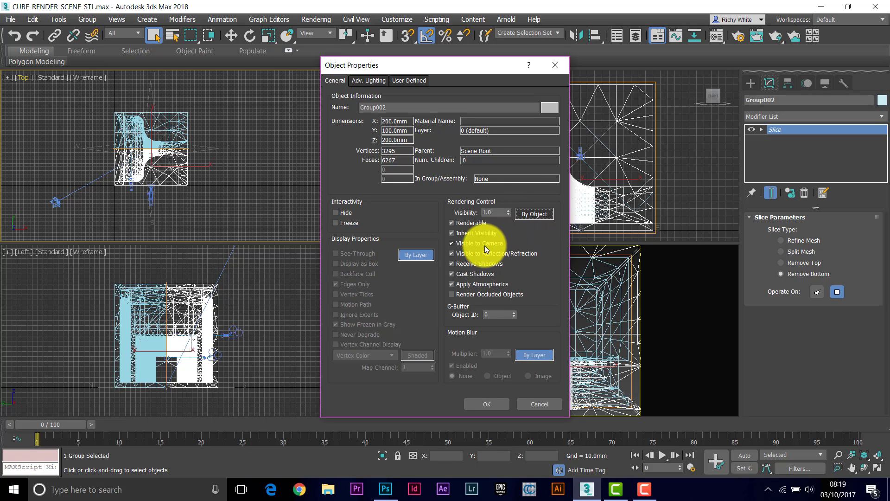
pyautogui.click(452, 244)
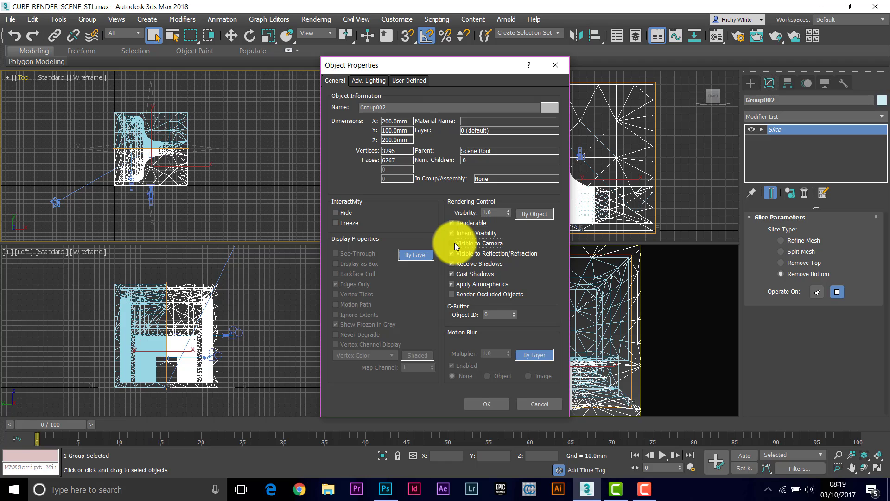
pyautogui.click(486, 404)
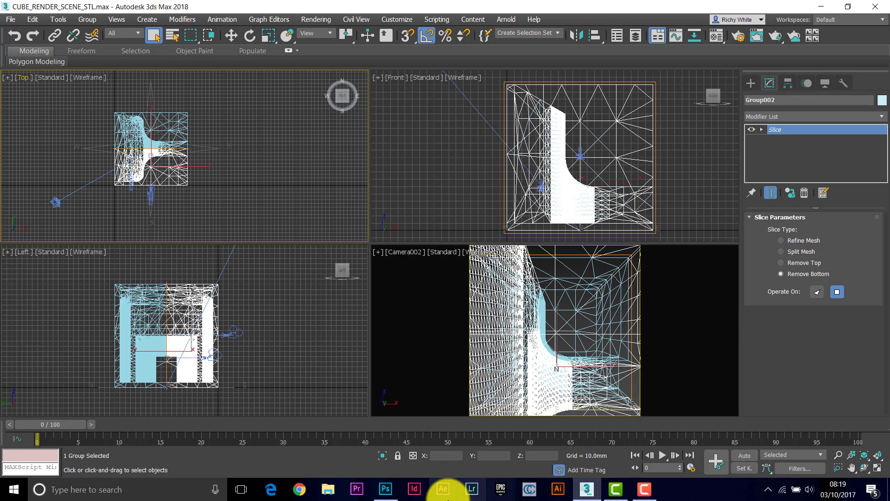
# Step: Switch to Photoshop to compare the perspective and orthographic section renders, and return to 3ds Max
pyautogui.click(395, 495)
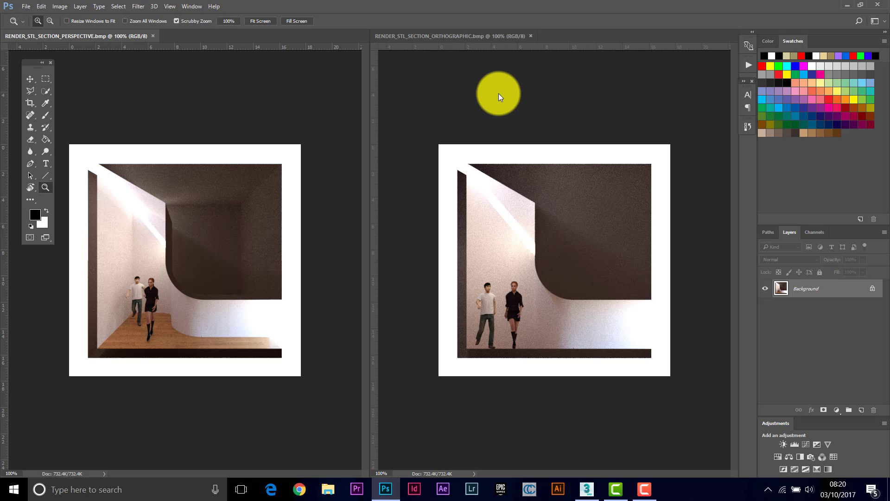
pyautogui.click(847, 4)
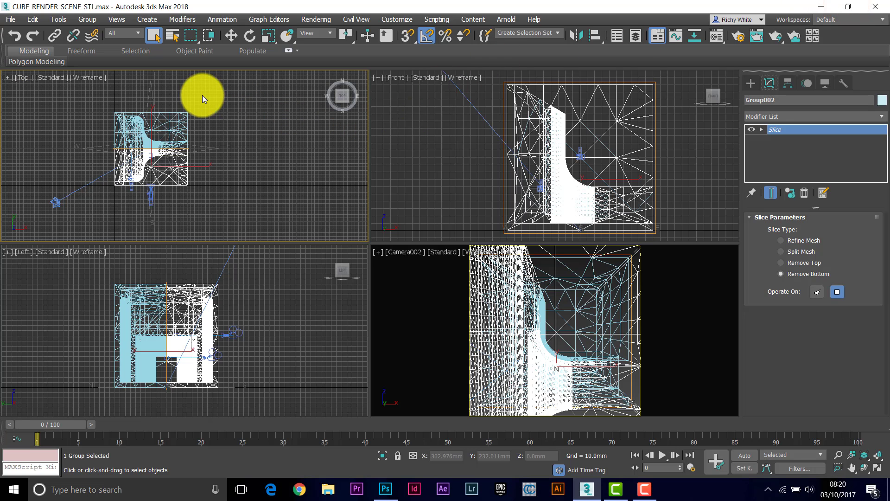
# Step: Start merging a scene file and browse to the MAPS\MAPS AXYZ\people folder on the New Volume (E:) drive
pyautogui.click(10, 20)
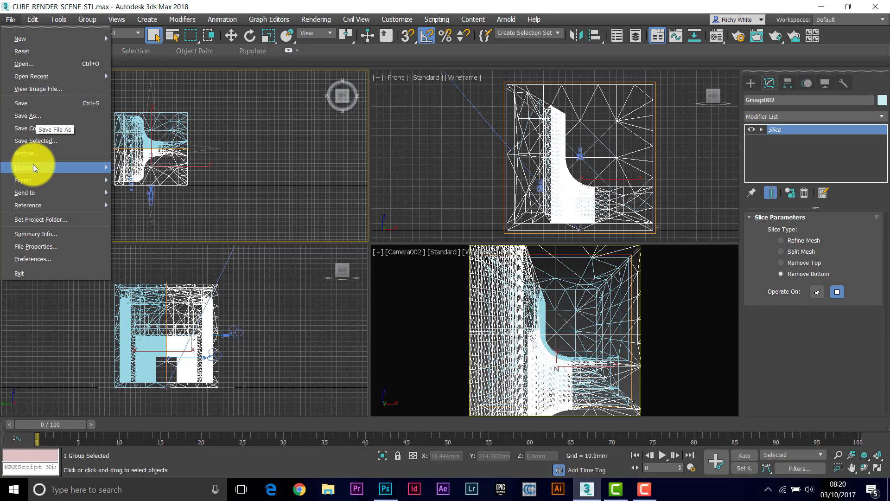
pyautogui.moveTo(33, 166)
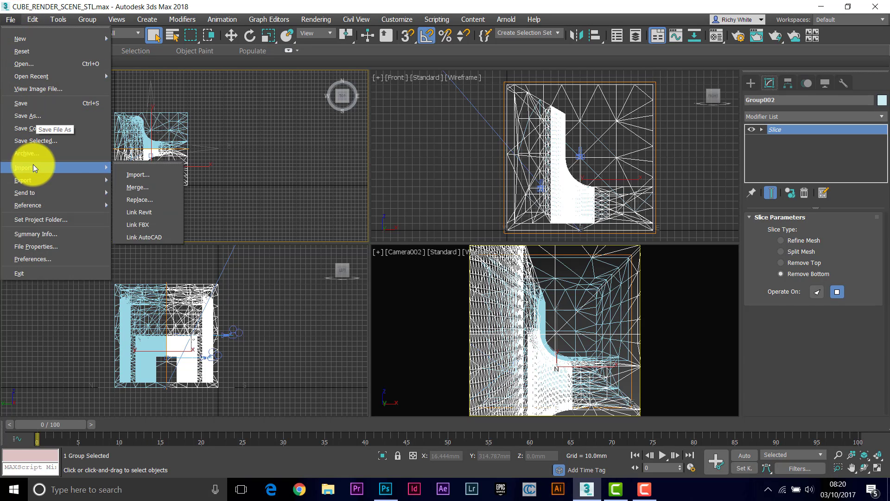
pyautogui.click(141, 187)
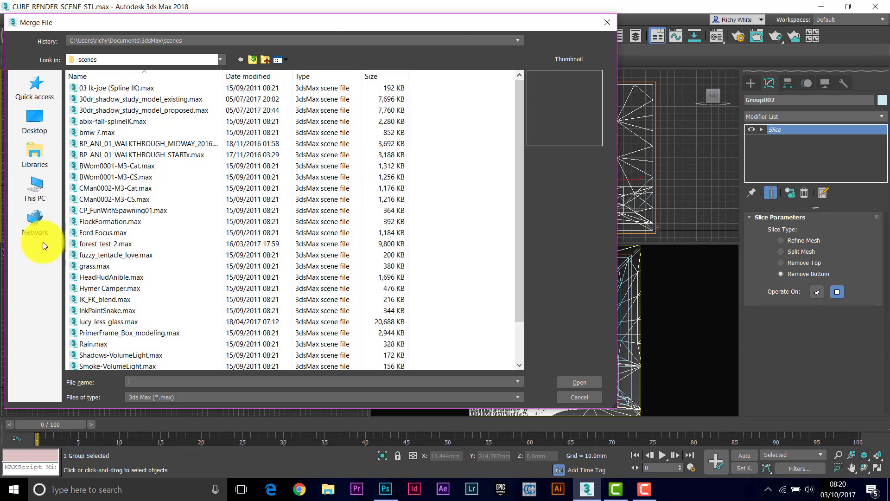
pyautogui.click(221, 62)
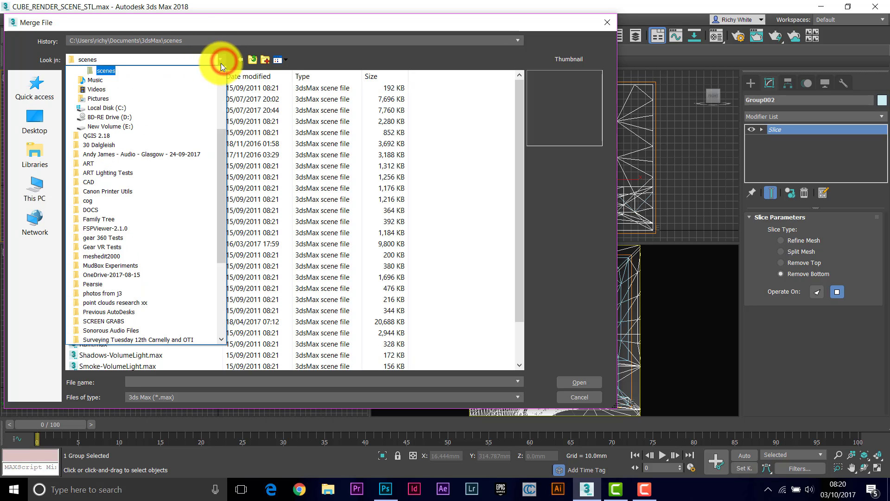
pyautogui.click(33, 121)
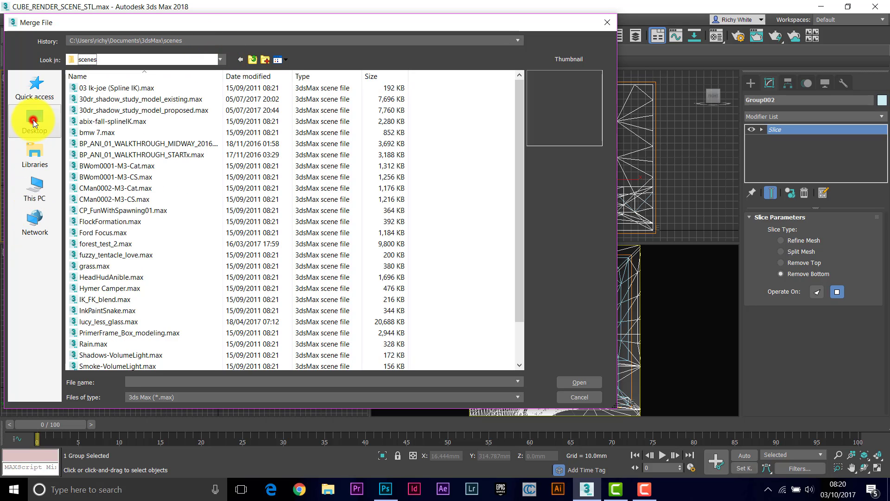
pyautogui.click(33, 120)
pyautogui.click(32, 179)
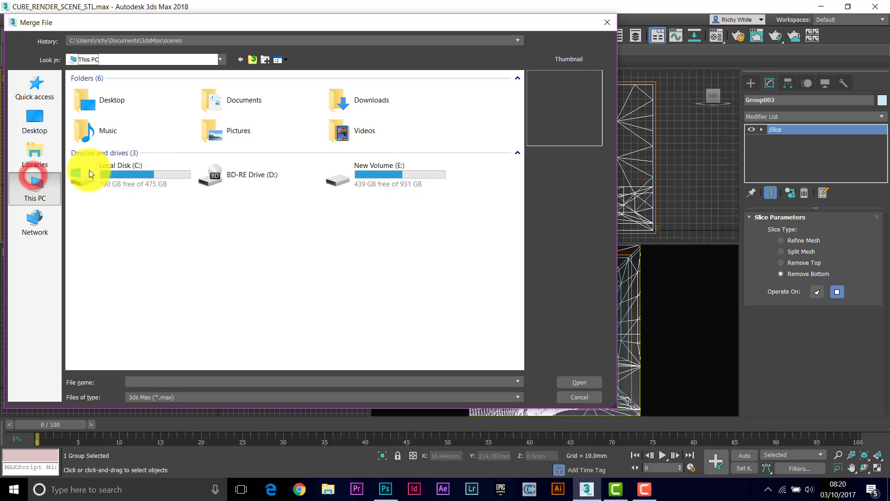
pyautogui.doubleClick(363, 183)
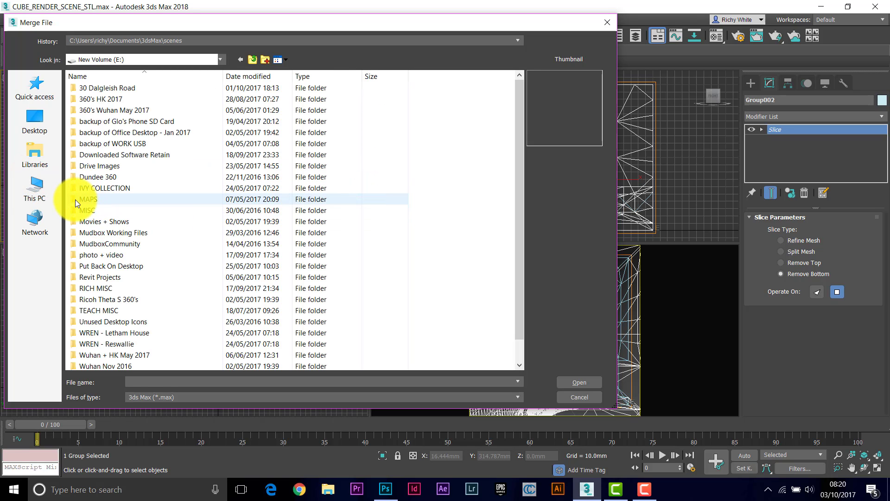
pyautogui.doubleClick(75, 200)
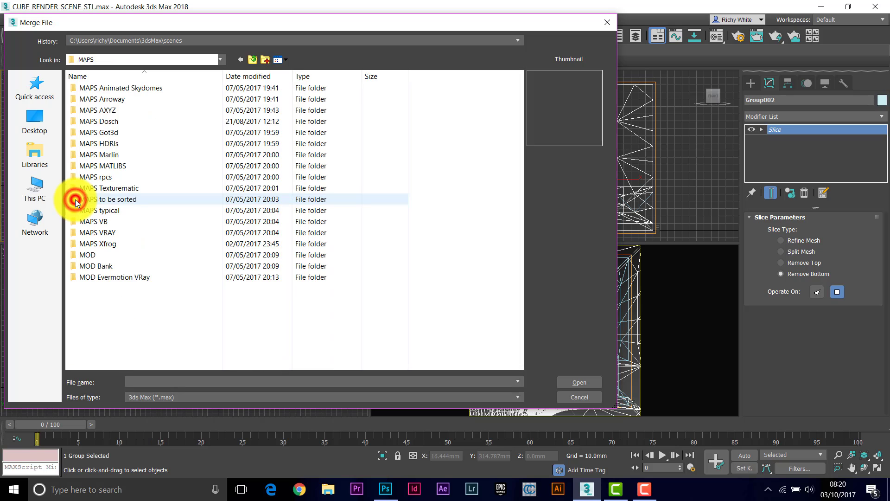
pyautogui.click(84, 112)
pyautogui.doubleClick(83, 110)
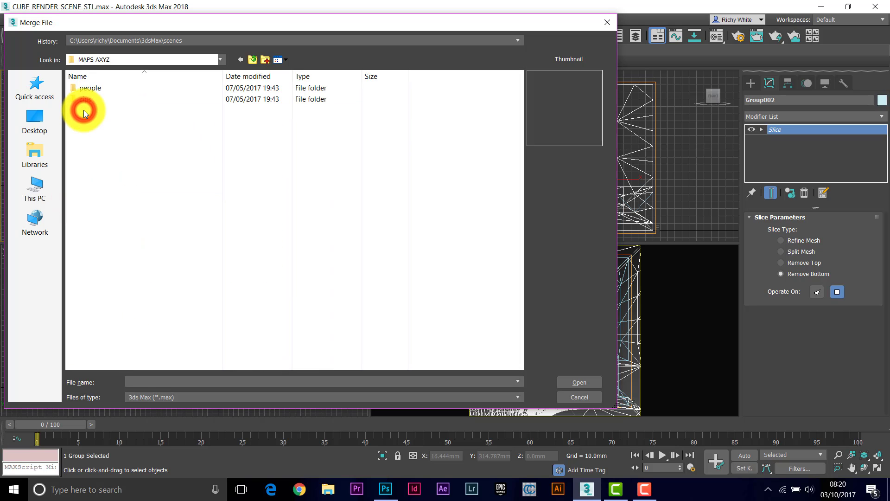
pyautogui.doubleClick(80, 90)
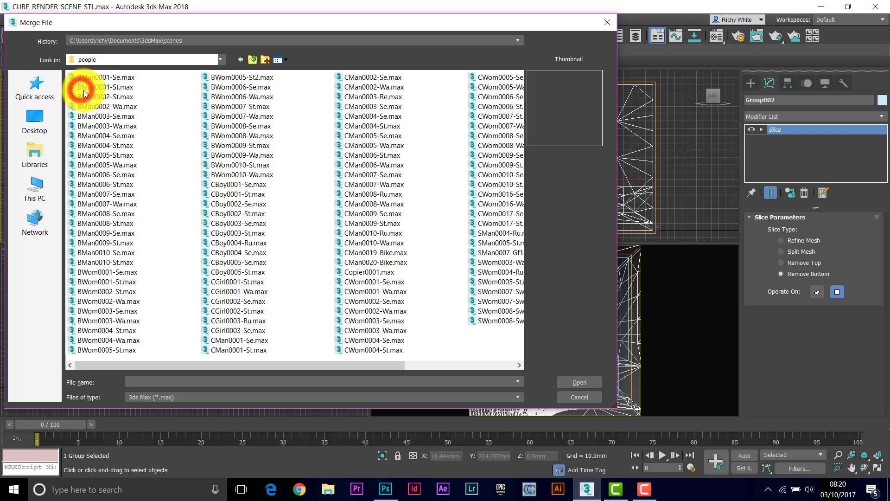
# Step: Pick the standing woman file BWom0009-St.max and merge its BWom0009-St object into the scene
pyautogui.click(224, 136)
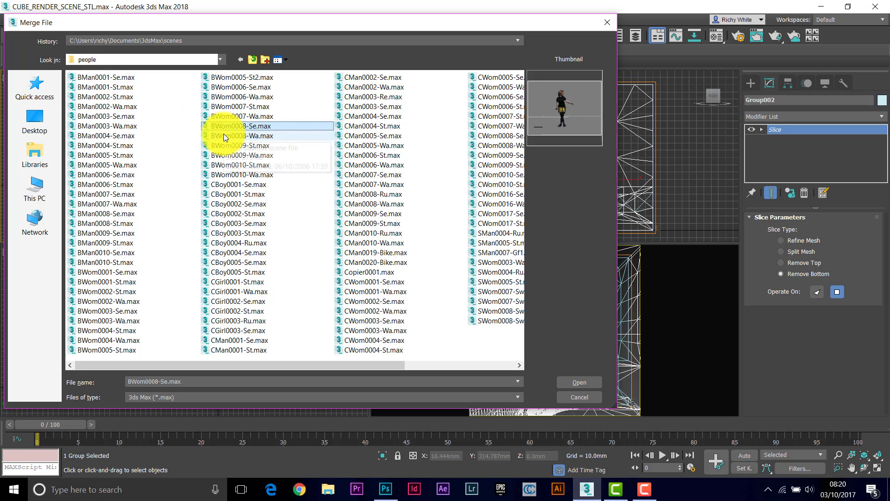
pyautogui.press('Down')
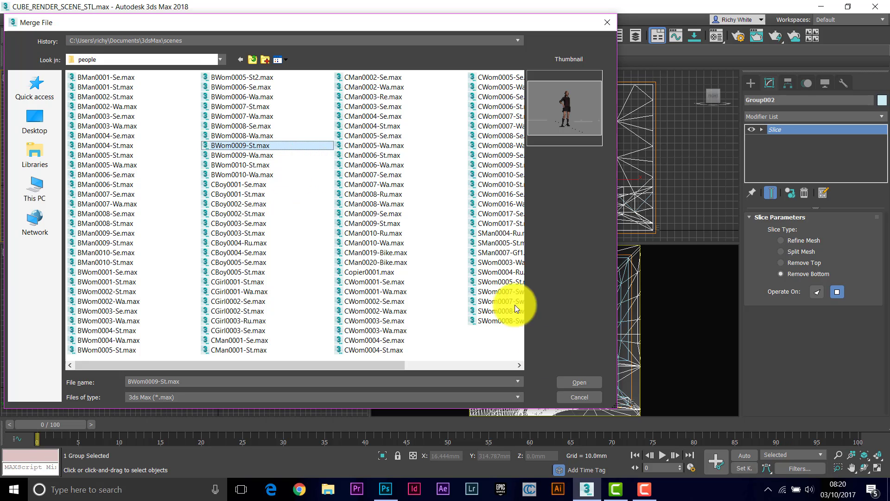
pyautogui.click(578, 381)
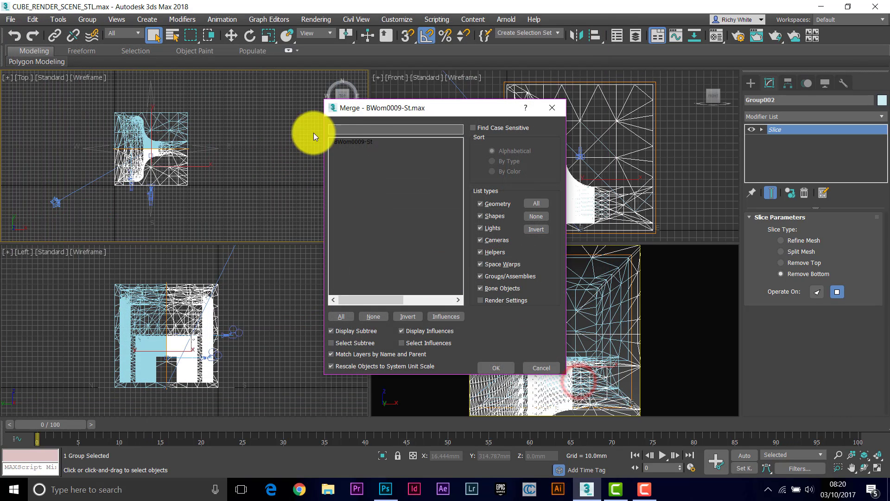
pyautogui.click(346, 143)
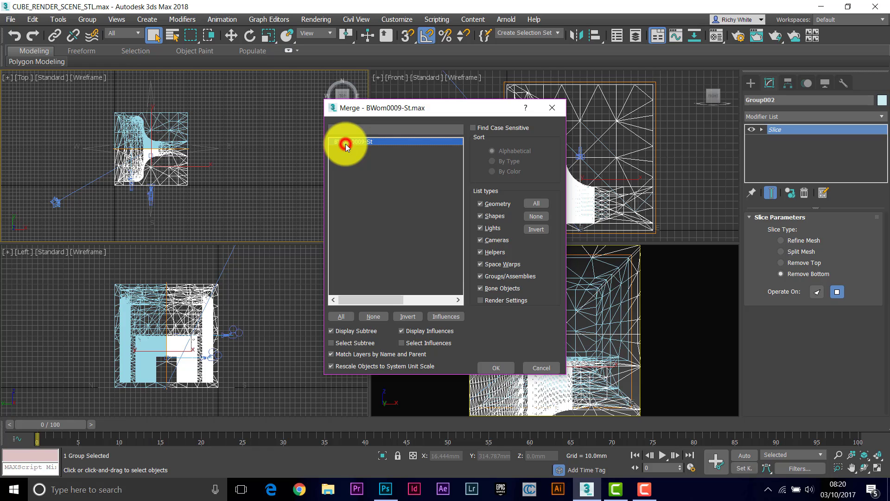
pyautogui.click(494, 368)
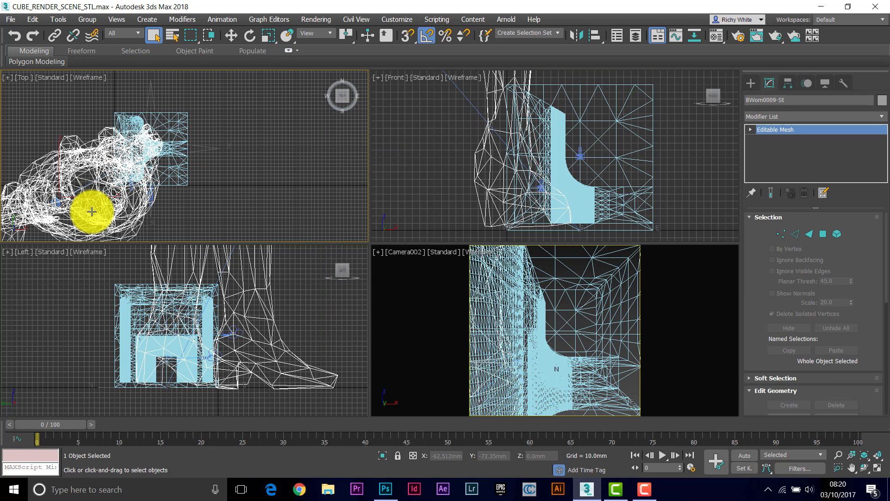
# Step: Start another merge from the people folder, preview the CMan figures, and choose CMan0006-St.max
pyautogui.click(10, 20)
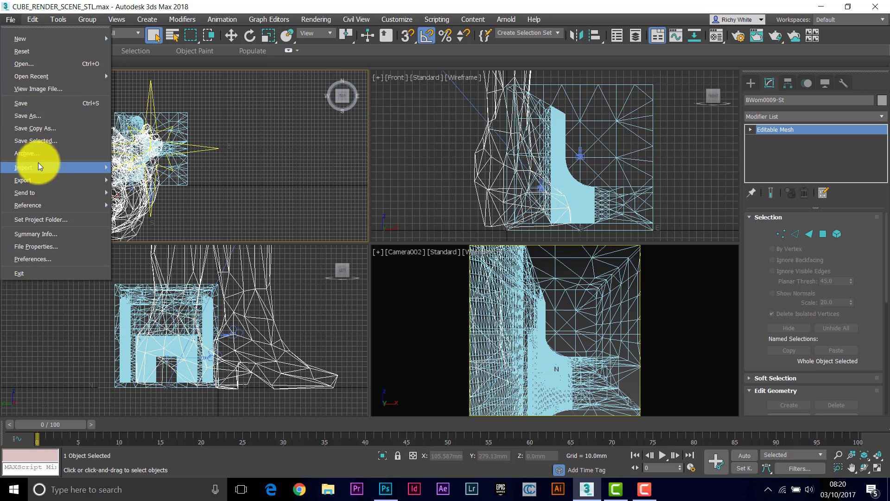
pyautogui.moveTo(65, 167)
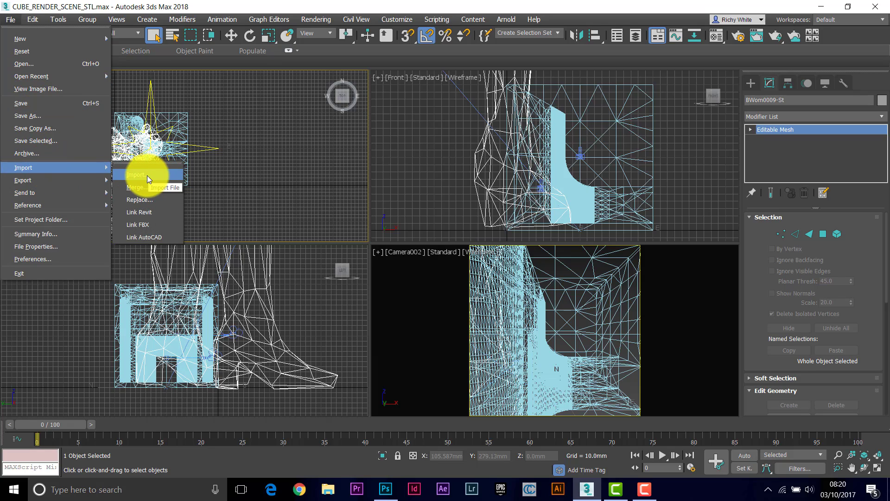
pyautogui.click(144, 188)
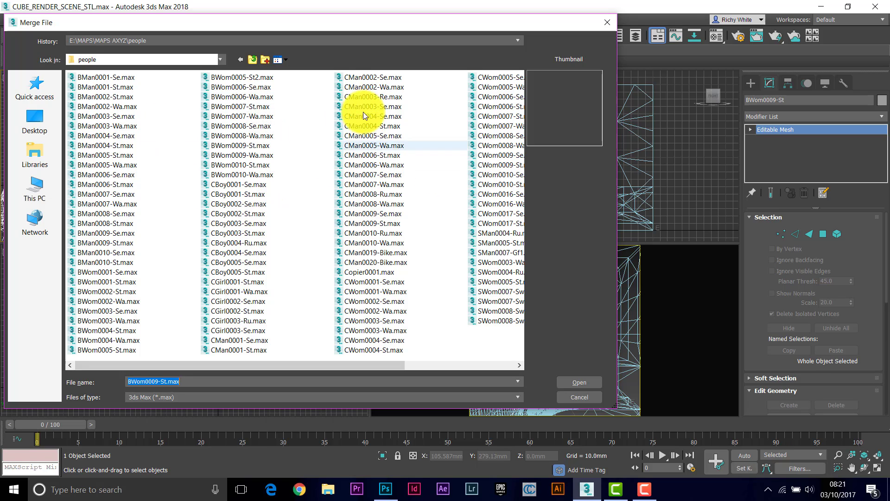
pyautogui.click(350, 95)
pyautogui.press('Down')
pyautogui.press('Down')
pyautogui.press('Down')
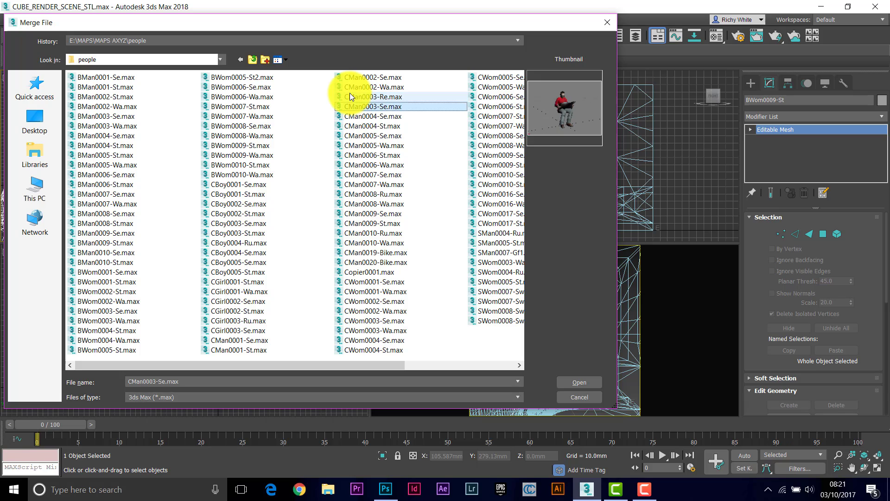
pyautogui.press('Down')
pyautogui.press('Down')
pyautogui.press('Down')
pyautogui.press('Down')
pyautogui.press('Down')
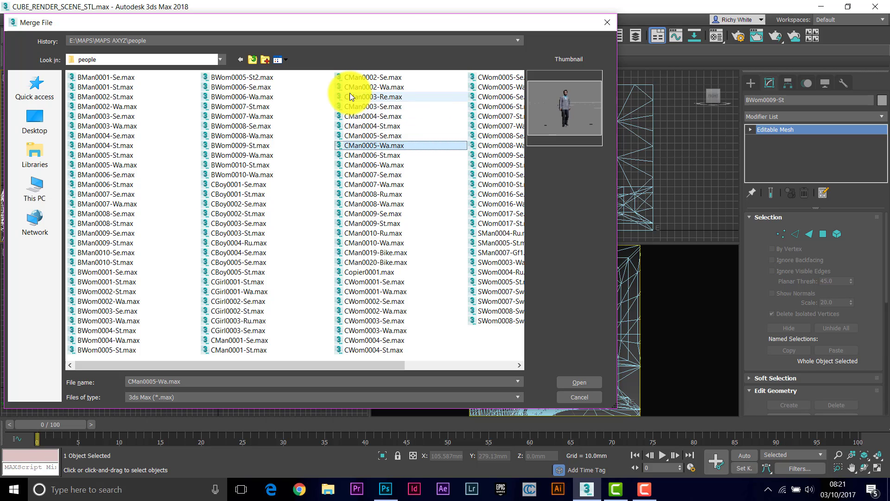
pyautogui.press('Down')
pyautogui.press('Up')
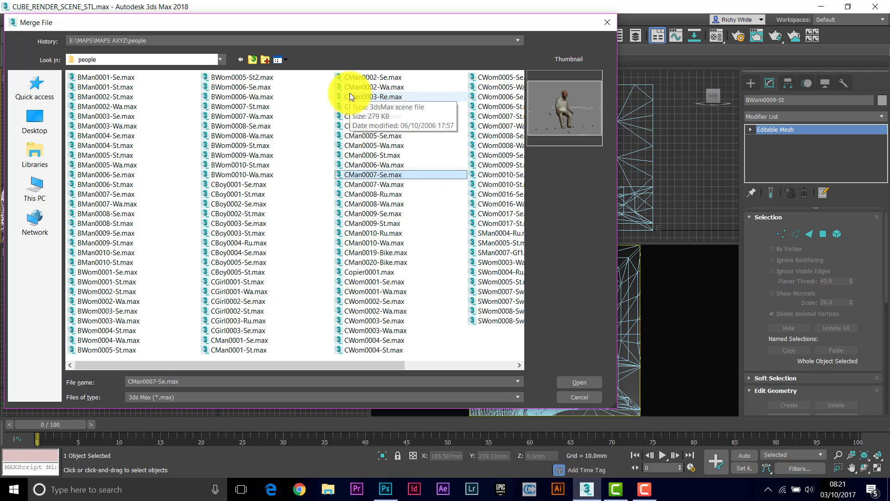
pyautogui.press('Up')
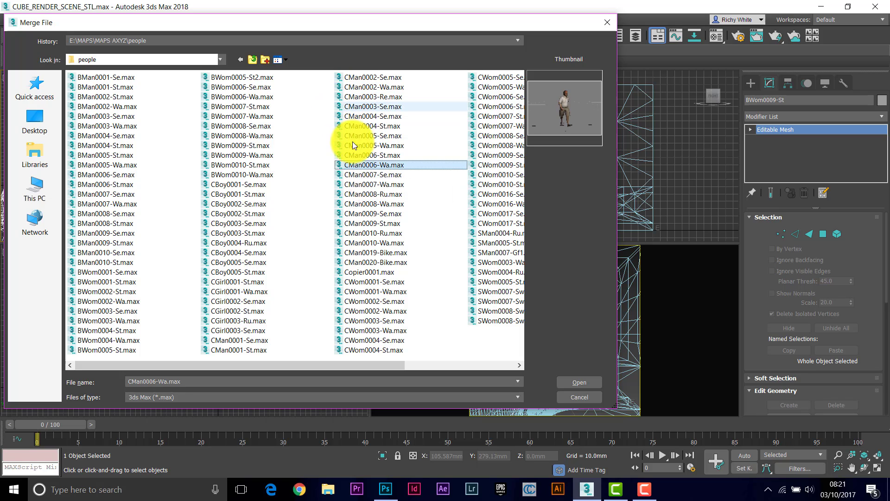
pyautogui.click(357, 156)
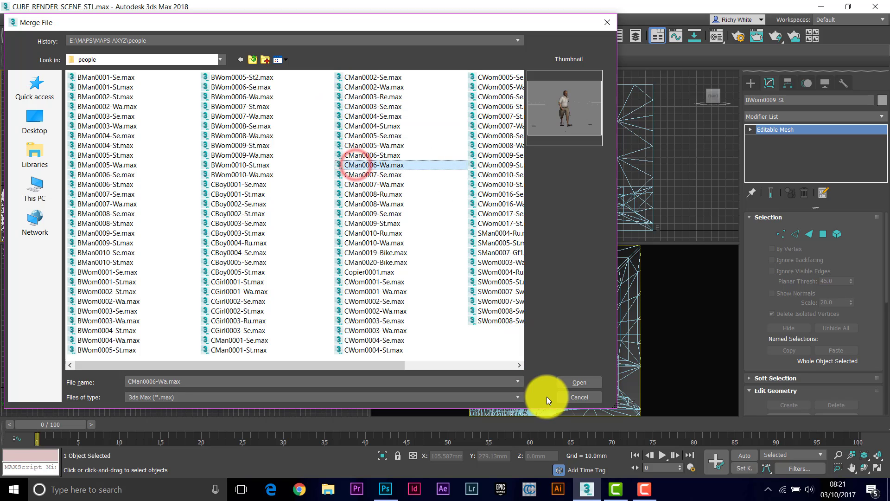
pyautogui.press('Down')
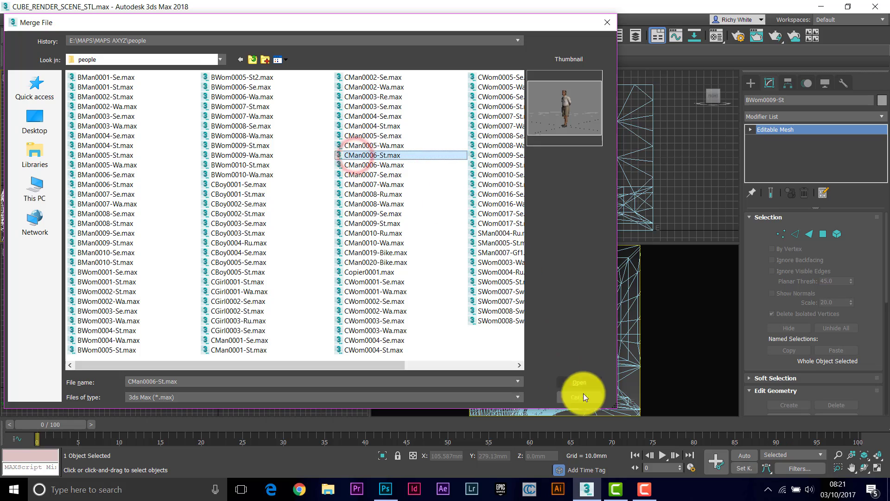
# Step: Open the chosen man file and merge its CMan0006-St object into the scene
pyautogui.click(580, 383)
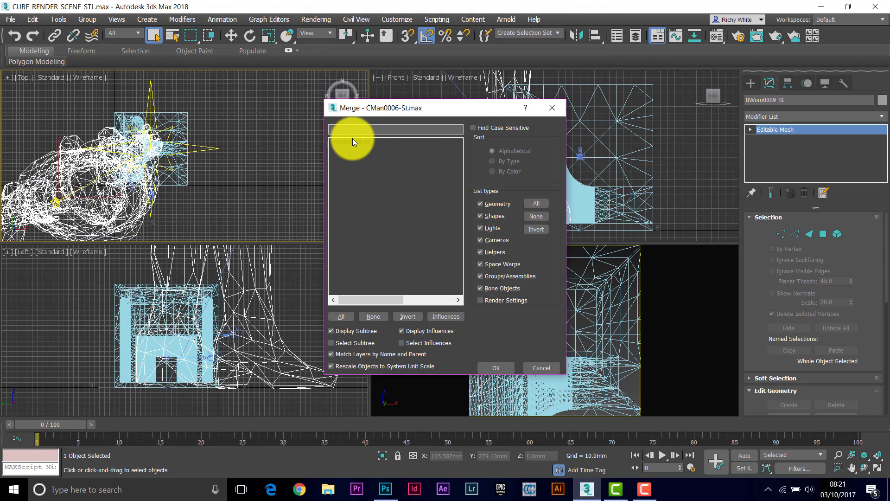
pyautogui.click(344, 143)
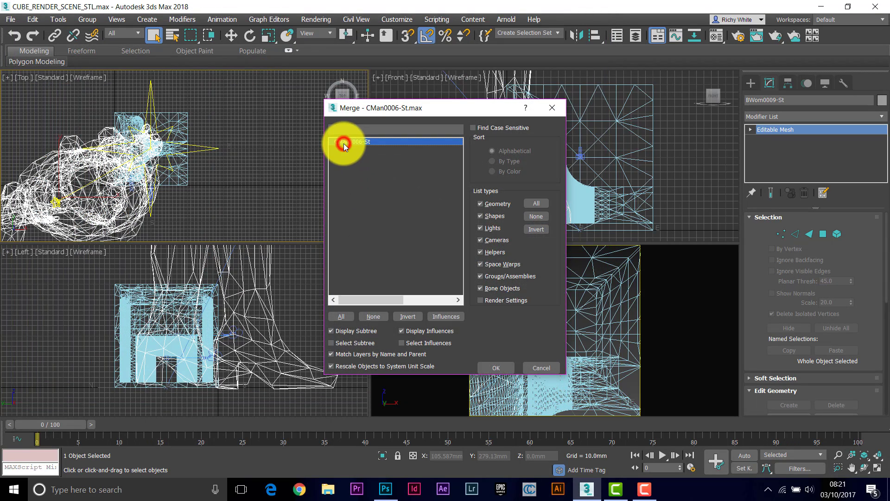
pyautogui.click(497, 368)
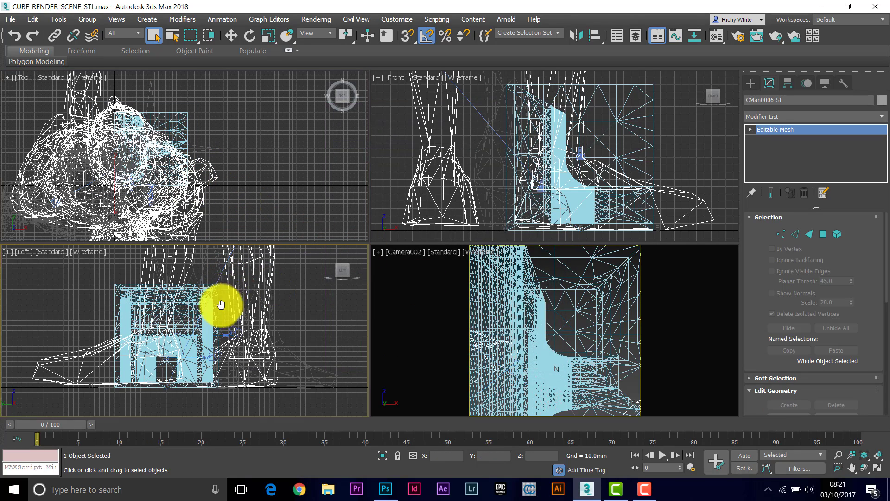
# Step: Select both merged people in the Left view and change their object color to yellow from the 3ds Max palette
pyautogui.scroll(-5, 221, 307)
pyautogui.scroll(-6, 221, 307)
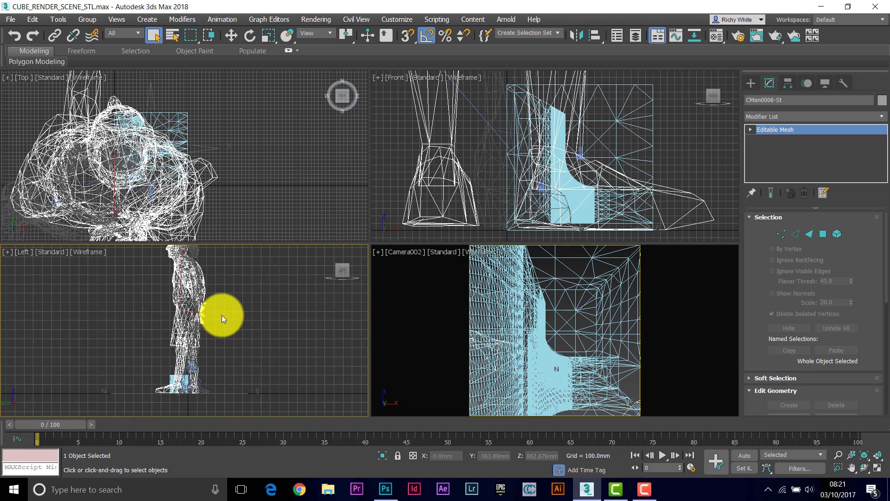
pyautogui.click(179, 280)
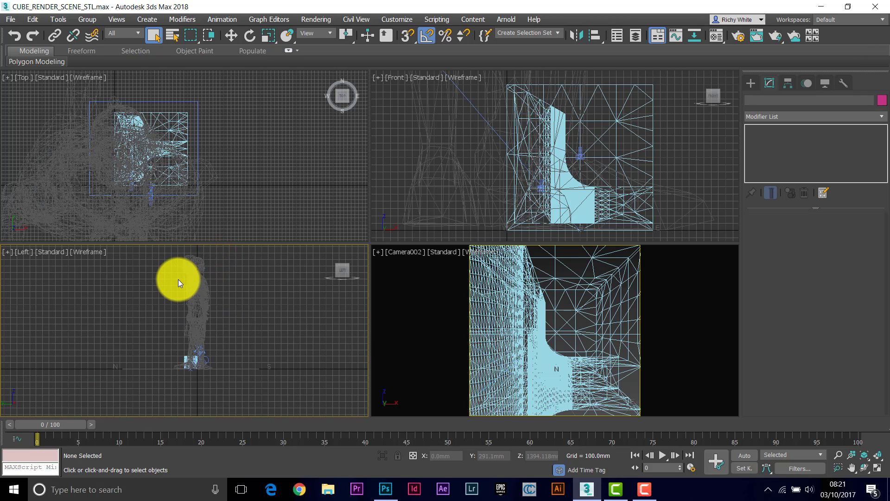
pyautogui.click(199, 290)
pyautogui.keyDown('ctrl'); pyautogui.click(180, 259); pyautogui.keyUp('ctrl')
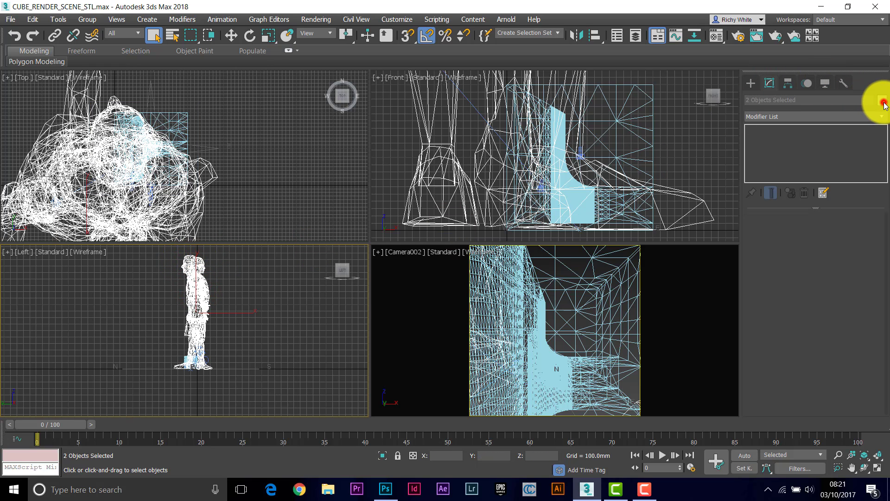
pyautogui.click(883, 102)
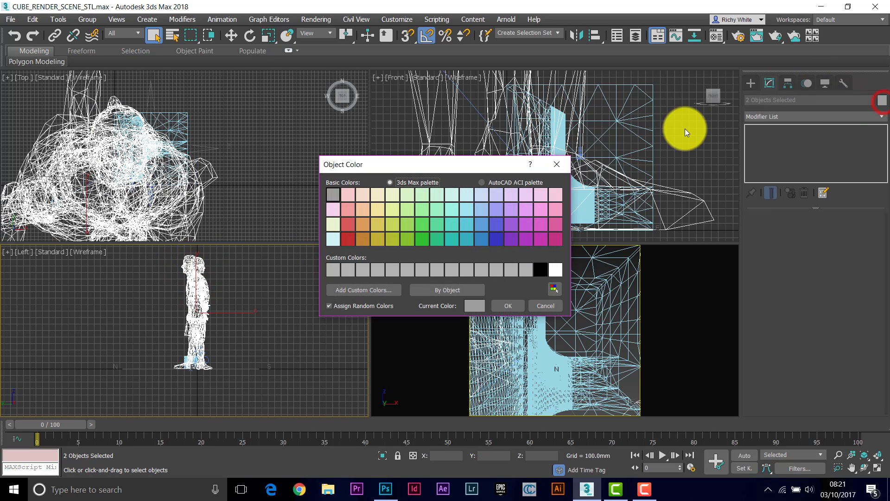
pyautogui.click(377, 205)
pyautogui.click(500, 308)
pyautogui.click(240, 286)
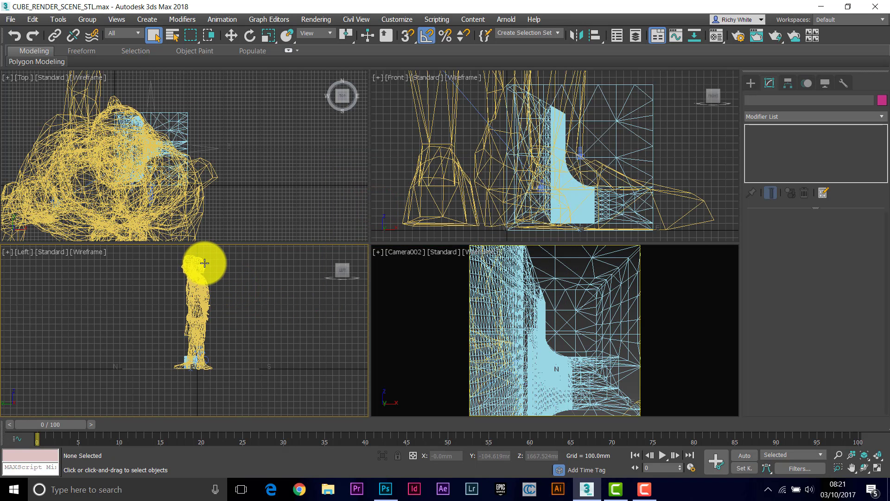
# Step: Reselect both people and check their combined dimensions with the Measure utility
pyautogui.click(203, 265)
pyautogui.keyDown('ctrl'); pyautogui.click(185, 259); pyautogui.keyUp('ctrl')
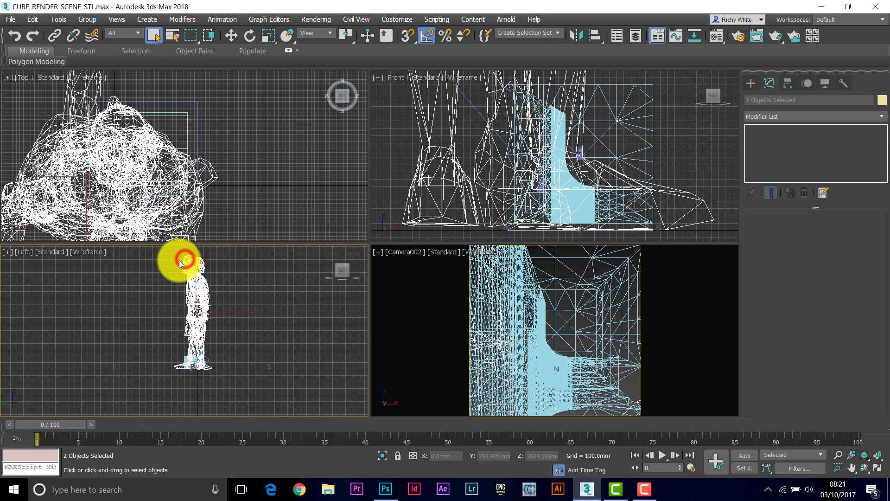
pyautogui.click(845, 84)
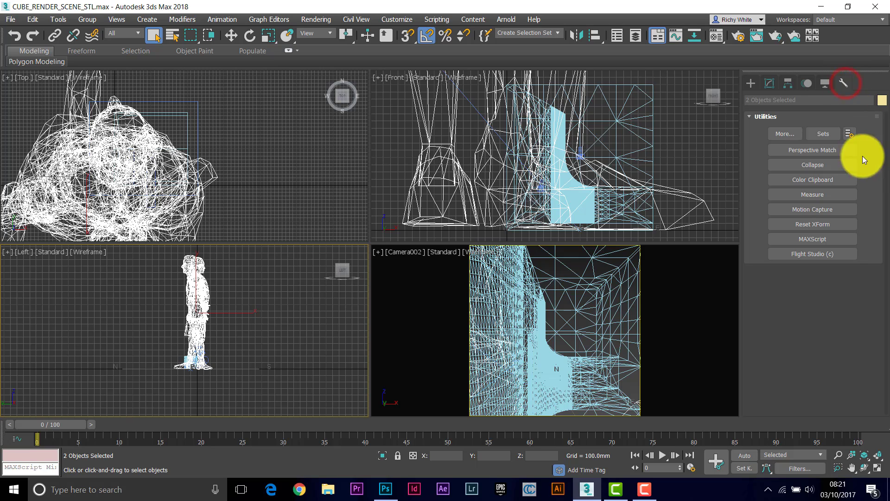
pyautogui.click(825, 194)
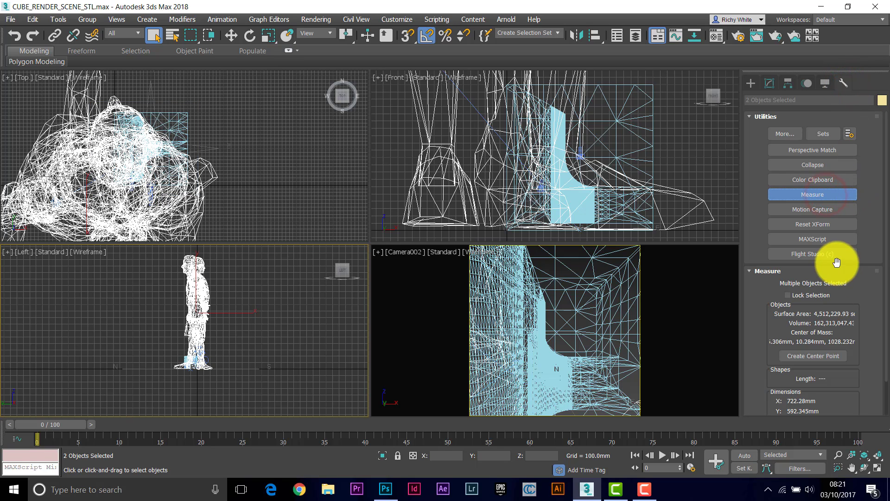
# Step: Examine the people's full height dimension in the Measure results and switch to the Windows Calculator
pyautogui.scroll(-2, 859, 383)
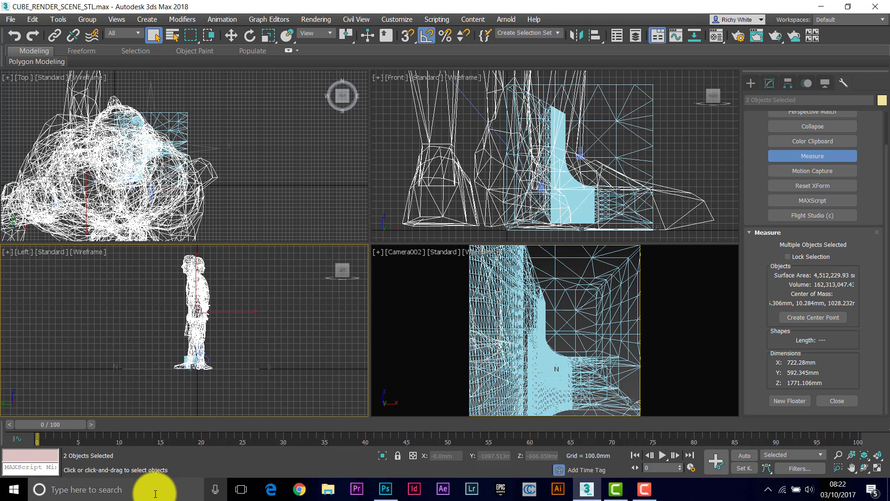
pyautogui.click(155, 490)
pyautogui.write('cal')
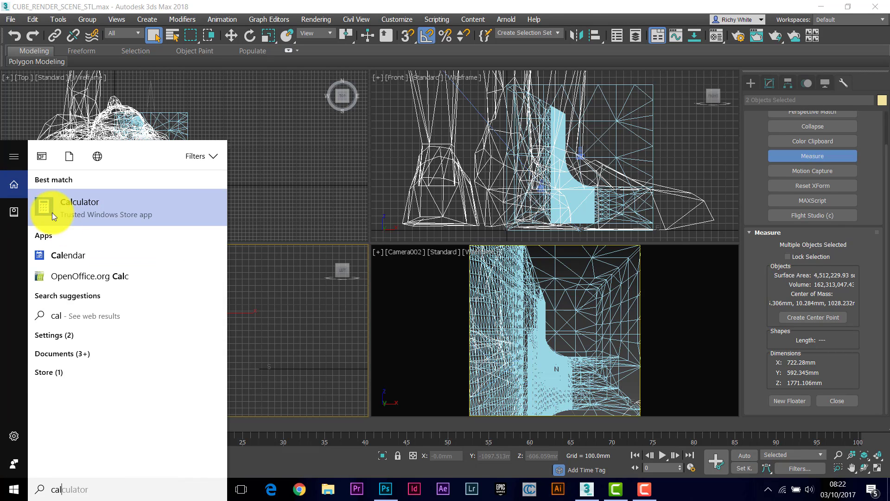
pyautogui.click(54, 214)
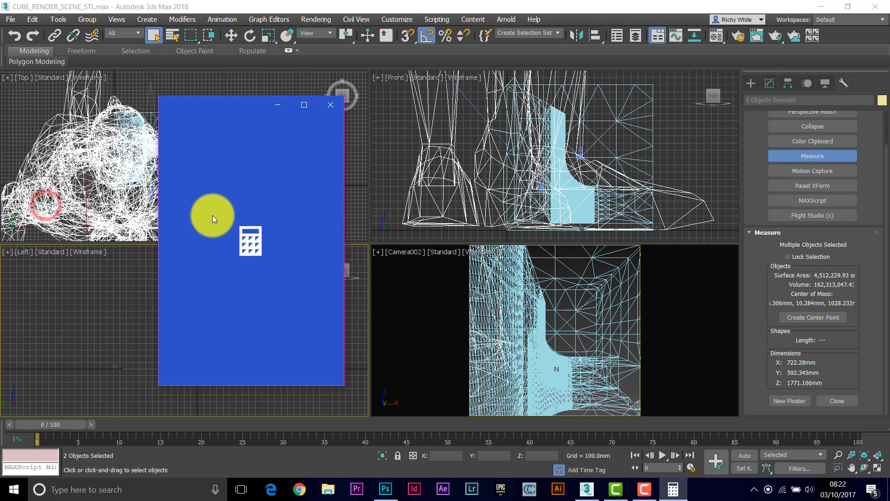
# Step: Divide 1771 by 25 to work out the people's height at 1:25 scale, and close Calculator
pyautogui.click(186, 344)
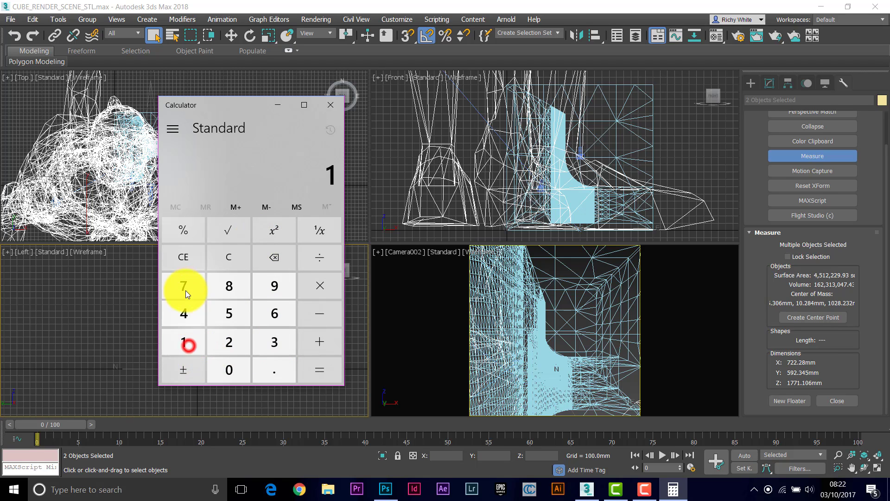
pyautogui.click(183, 285)
pyautogui.click(184, 286)
pyautogui.click(188, 341)
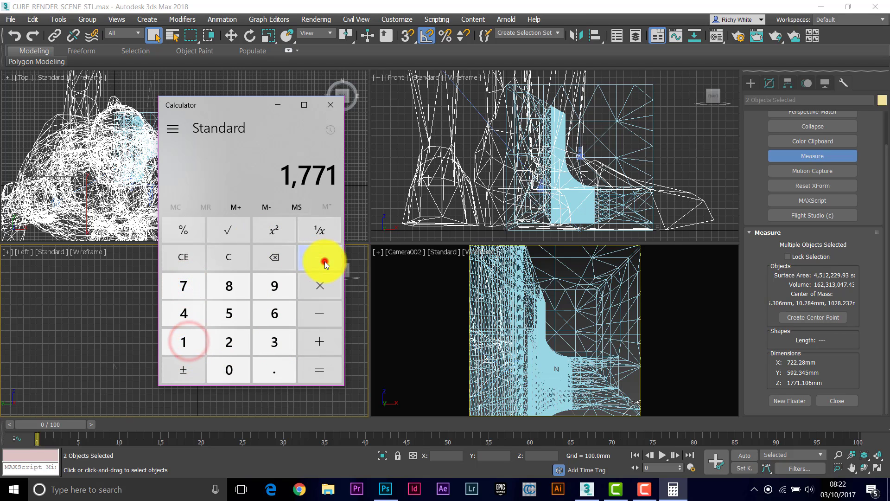
pyautogui.click(324, 256)
pyautogui.click(220, 347)
pyautogui.click(230, 310)
pyautogui.click(313, 371)
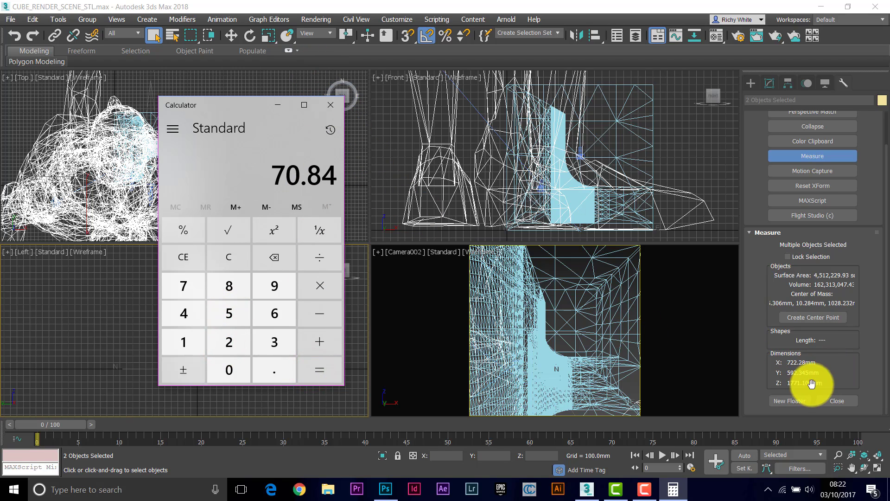
pyautogui.click(333, 106)
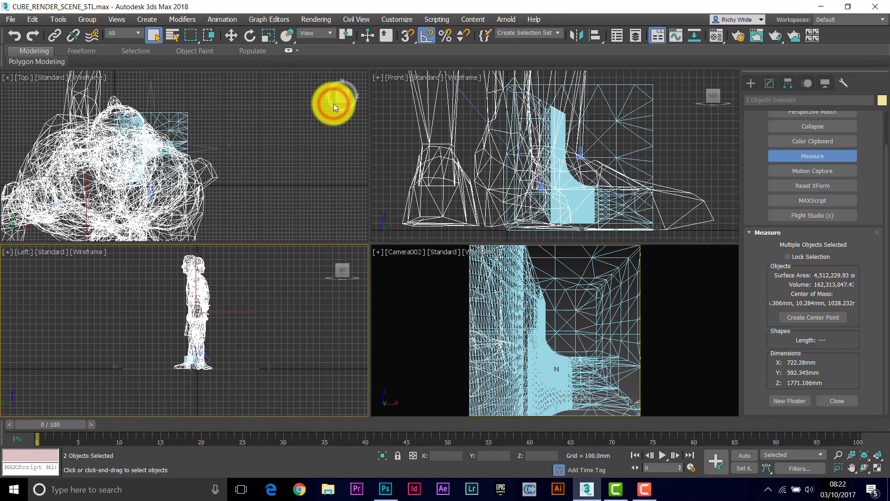
# Step: Maximize the Left view and uniformly scale both selected people down to about 4%
pyautogui.click(269, 37)
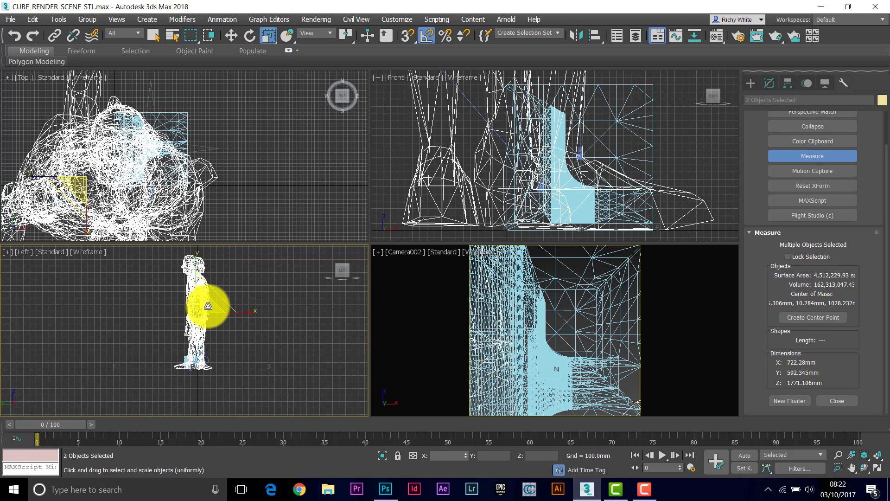
pyautogui.click(877, 470)
pyautogui.scroll(-3, 433, 254)
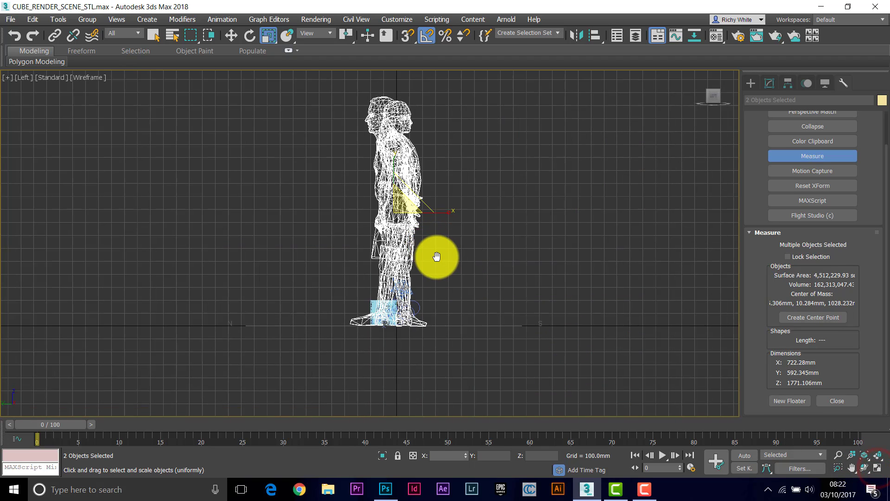
pyautogui.moveTo(426, 225); pyautogui.dragTo(528, 445)
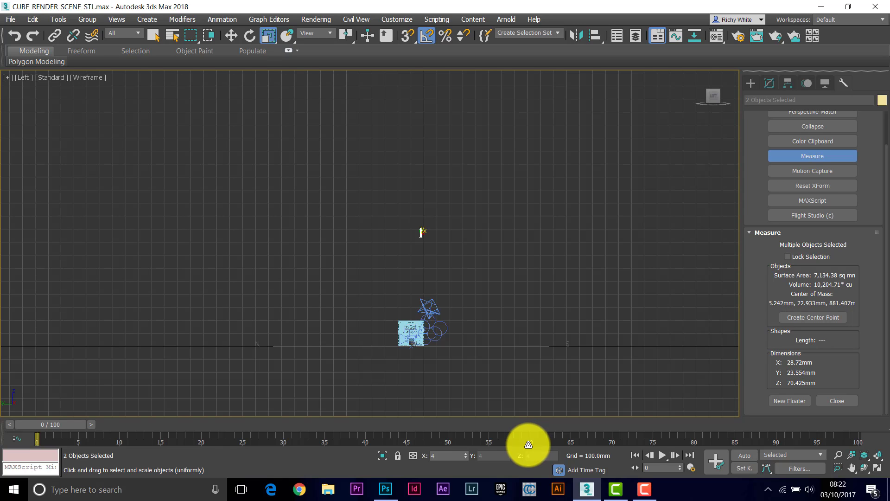
pyautogui.moveTo(528, 444); pyautogui.dragTo(528, 443)
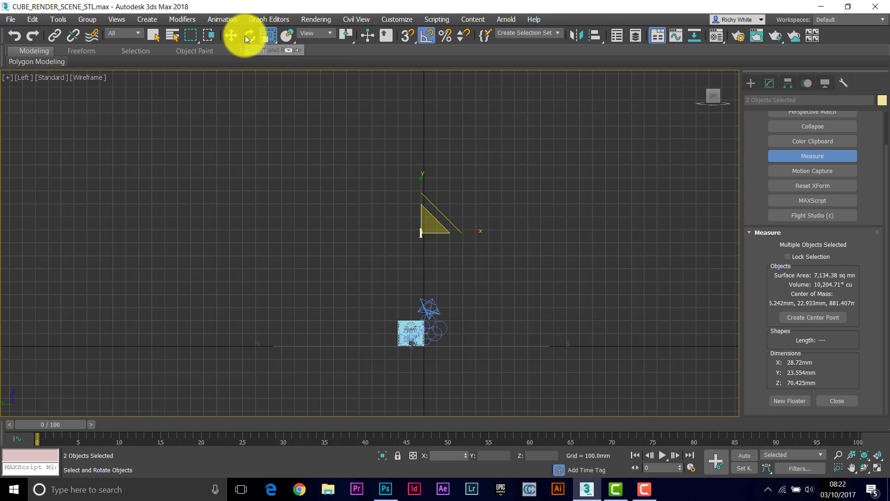
# Step: Move both scaled people down to the cube's level and sideways over the cube in the Left view
pyautogui.click(231, 36)
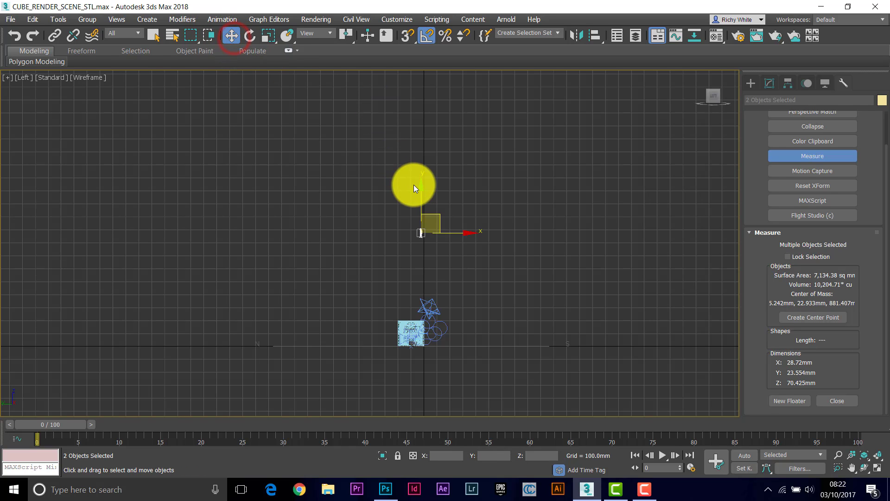
pyautogui.moveTo(422, 186); pyautogui.dragTo(422, 292)
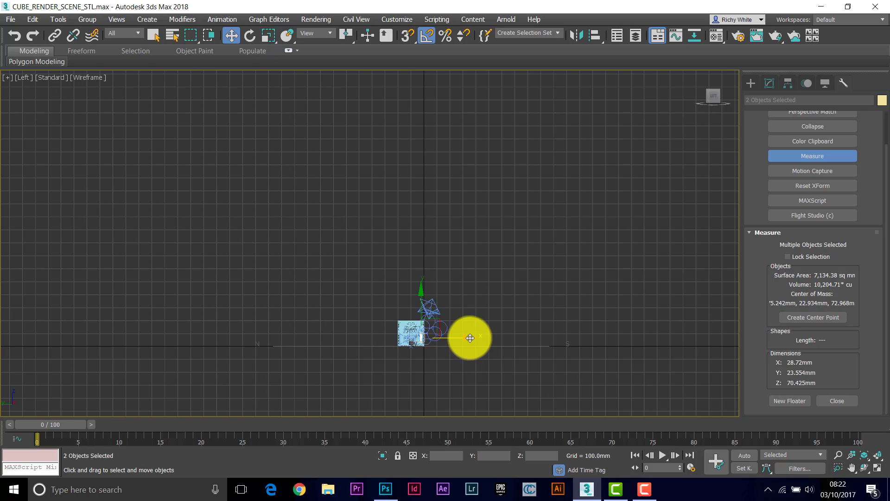
pyautogui.moveTo(469, 338); pyautogui.dragTo(457, 339)
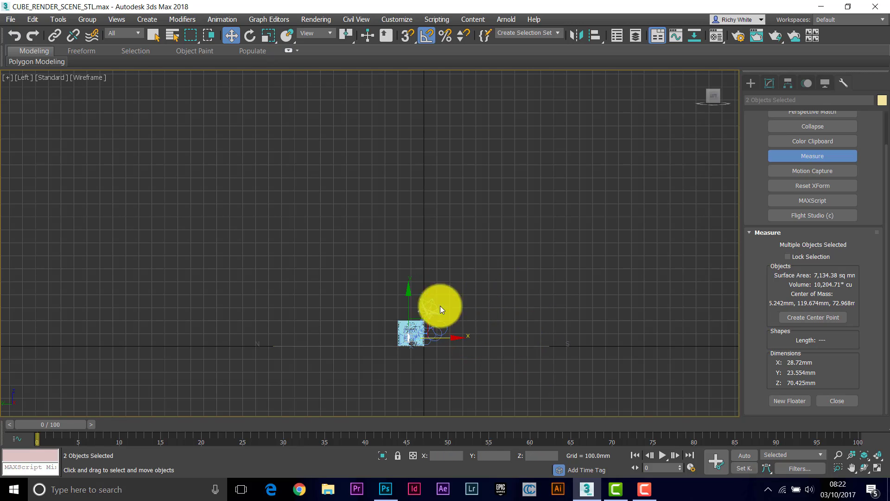
# Step: Lower both people in the Left view until their feet reach the cube's interior floor line
pyautogui.scroll(10, 419, 350)
pyautogui.scroll(6, 350, 314)
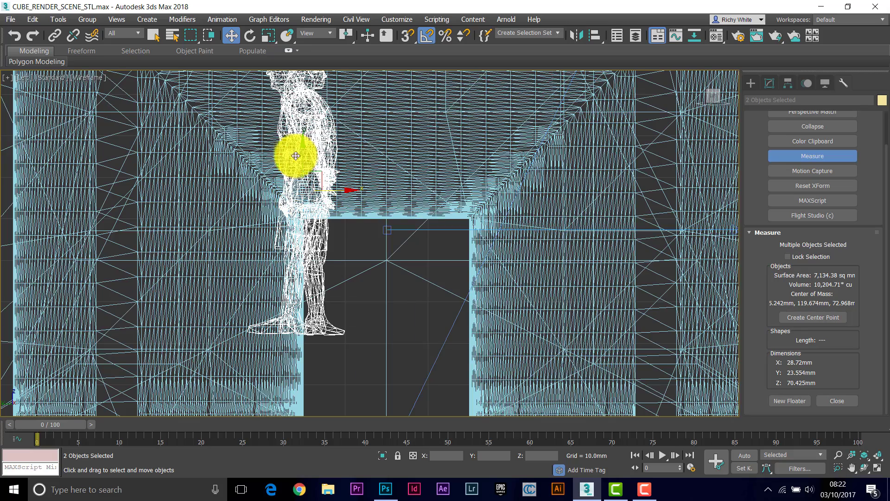
pyautogui.moveTo(299, 157); pyautogui.dragTo(327, 267)
pyautogui.scroll(8, 332, 304)
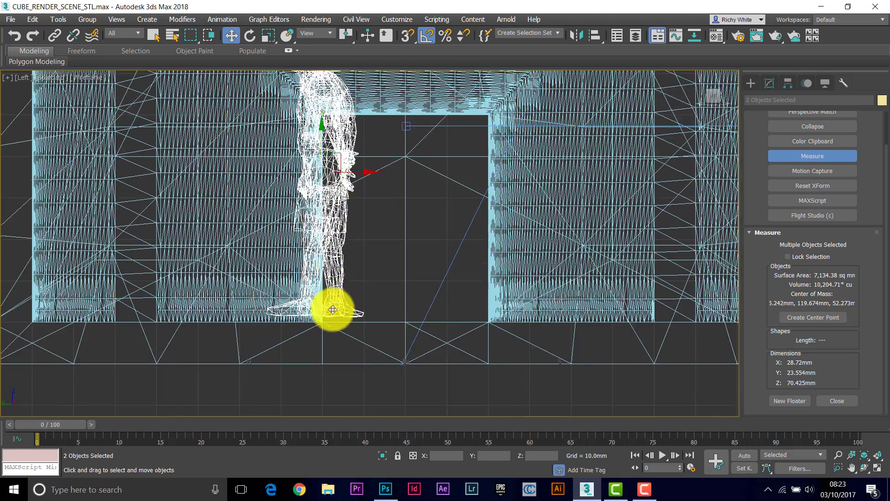
pyautogui.moveTo(348, 298); pyautogui.dragTo(354, 323)
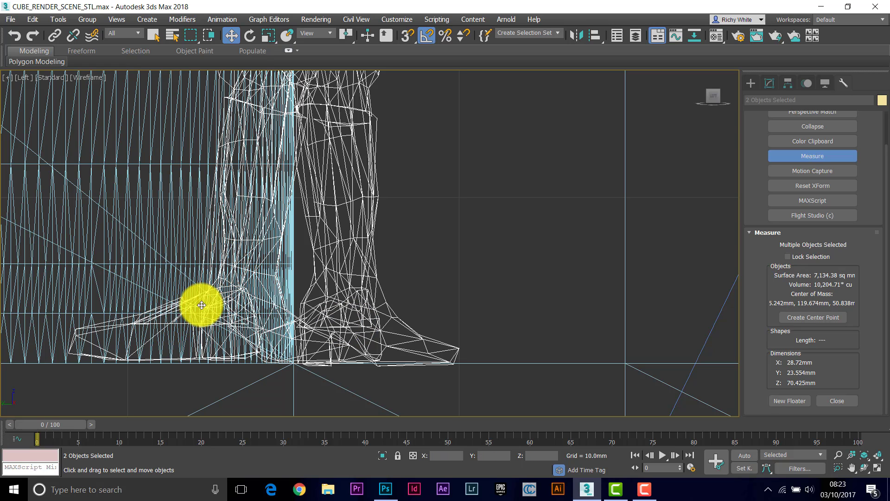
# Step: Select only the man, CMan0006-St, and lower him slightly to about Z 9.6 mm so his feet meet the floor
pyautogui.click(160, 307)
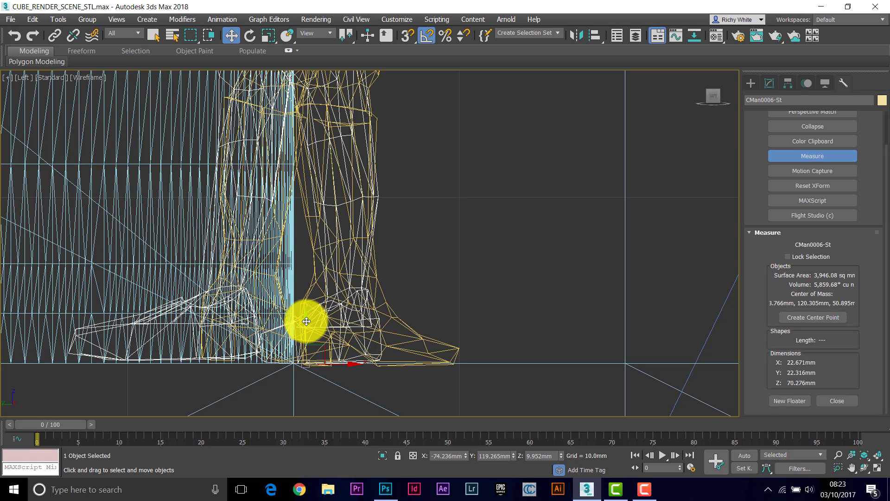
pyautogui.moveTo(307, 317); pyautogui.dragTo(310, 322)
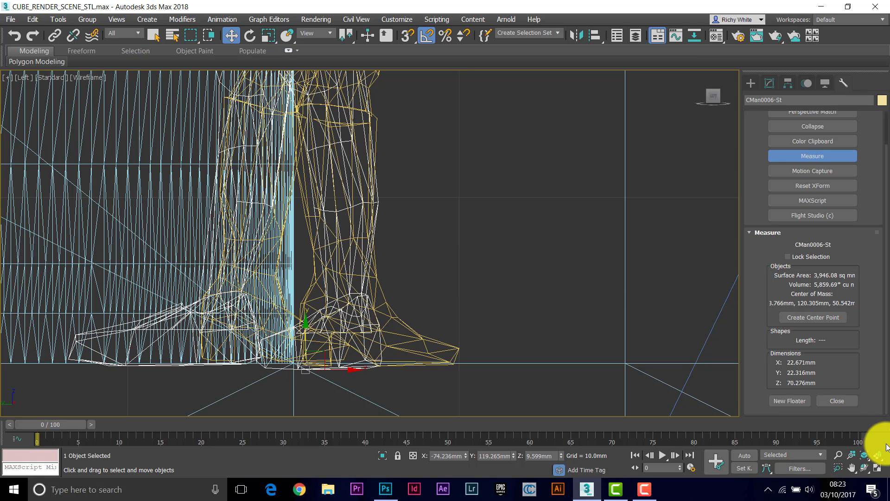
pyautogui.scroll(-2, 475, 280)
pyautogui.moveTo(475, 280); pyautogui.dragTo(461, 228, button='middle')
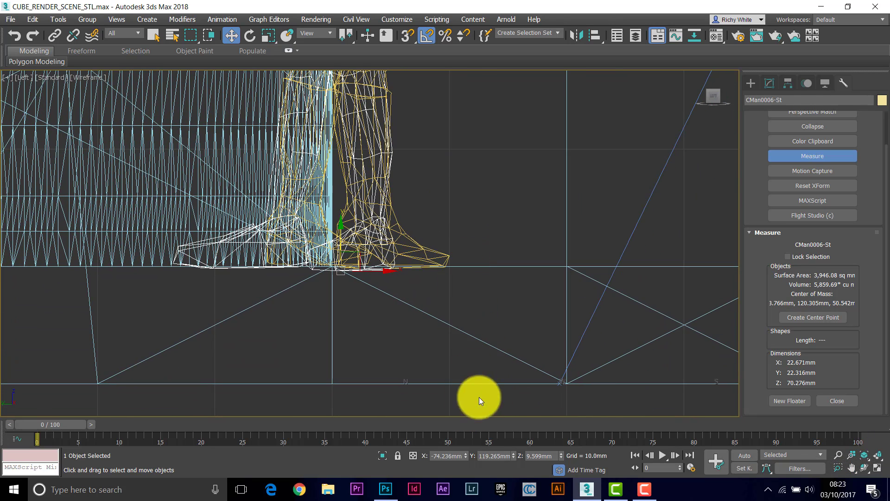
# Step: Restore the four viewports and move the man about 42 mm in X toward the cube in the Top view, separating him from the woman
pyautogui.click(878, 472)
pyautogui.scroll(4, 95, 145)
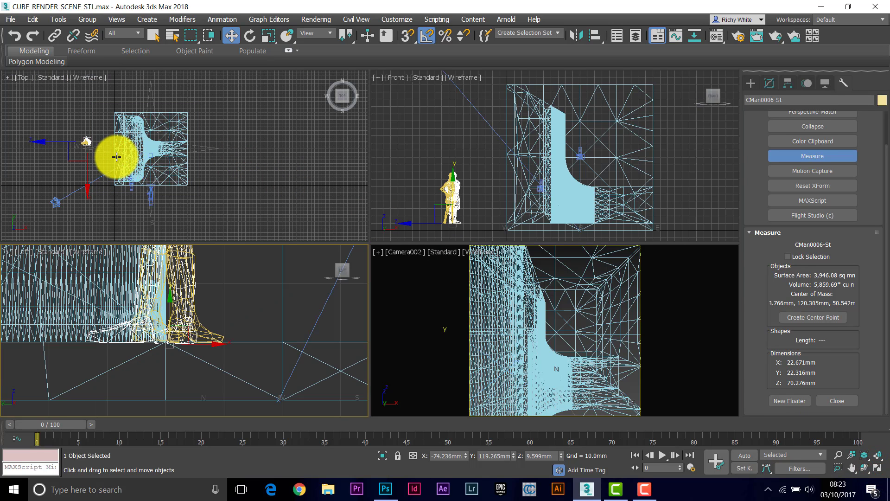
pyautogui.moveTo(102, 145); pyautogui.dragTo(136, 163, button='middle')
pyautogui.scroll(3, 76, 135)
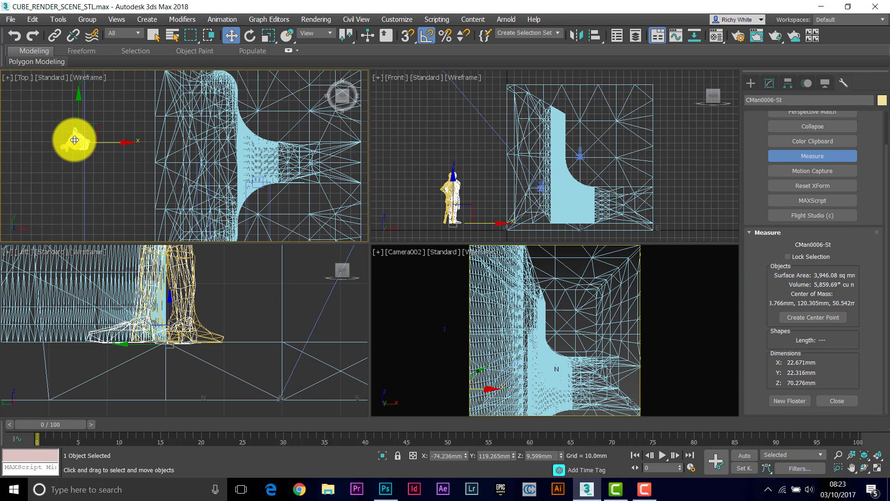
pyautogui.moveTo(90, 139); pyautogui.dragTo(107, 130, button='middle')
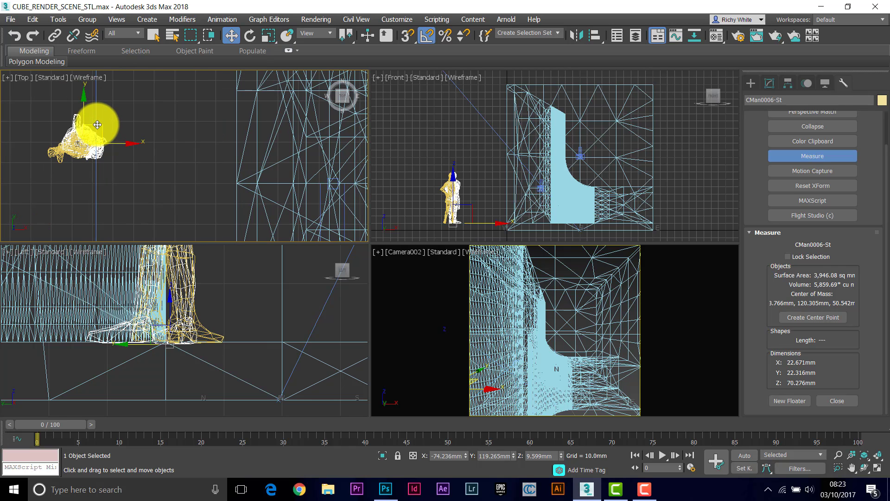
pyautogui.moveTo(99, 142)
pyautogui.keyDown('shift'); pyautogui.mouseDown()
pyautogui.moveTo(170, 123)
pyautogui.moveTo(191, 131)
pyautogui.mouseUp(); pyautogui.keyUp('shift')
pyautogui.moveTo(190, 131); pyautogui.dragTo(125, 150, button='middle')
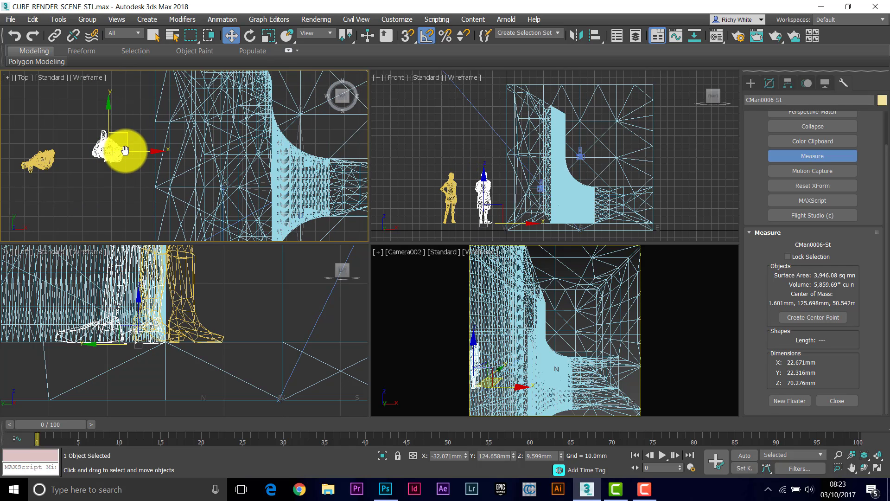
# Step: Rotate the man -150° about Z and move him inside the cube, between its outer wall and the curved interior wall
pyautogui.click(250, 35)
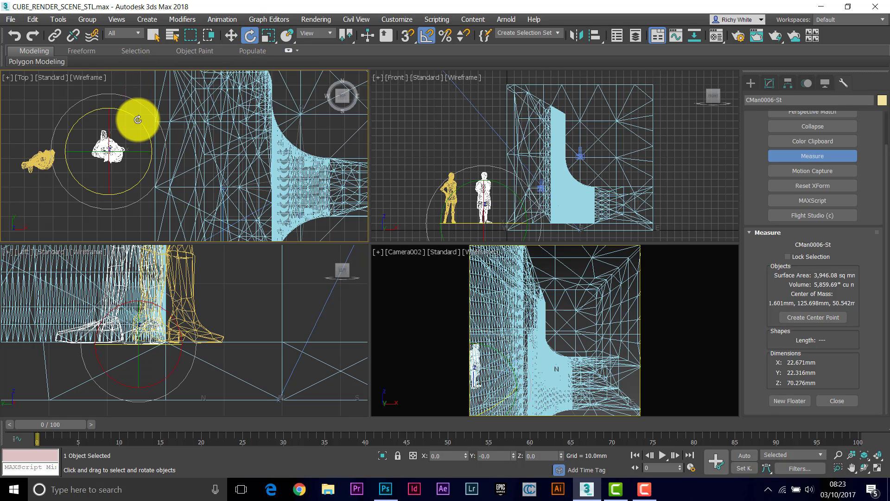
pyautogui.moveTo(137, 117); pyautogui.dragTo(197, 148)
pyautogui.click(231, 36)
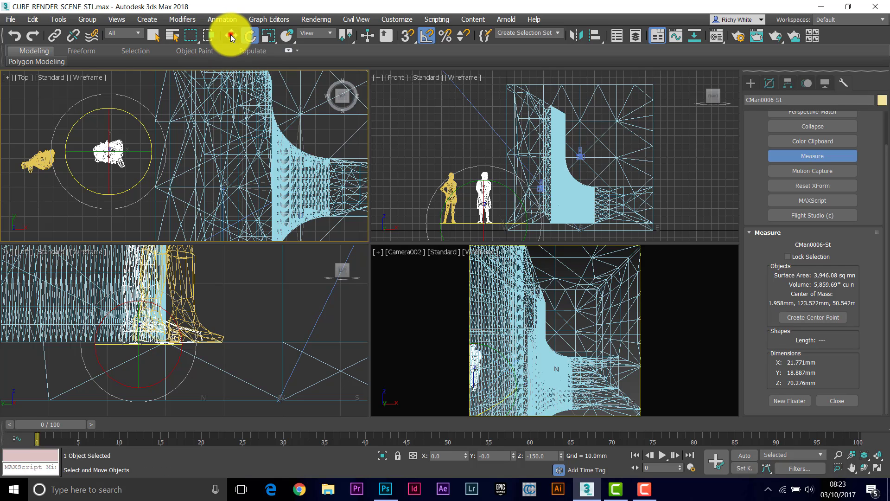
pyautogui.moveTo(123, 135); pyautogui.dragTo(200, 90)
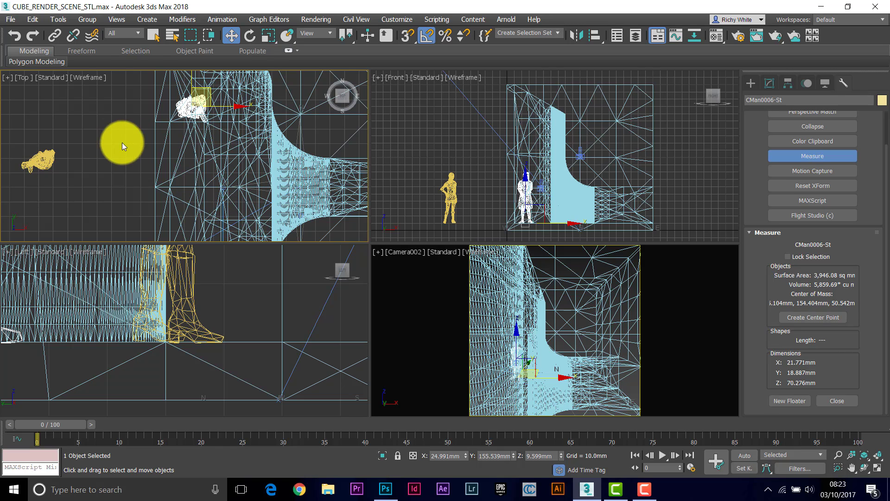
pyautogui.moveTo(102, 120); pyautogui.dragTo(159, 175, button='middle')
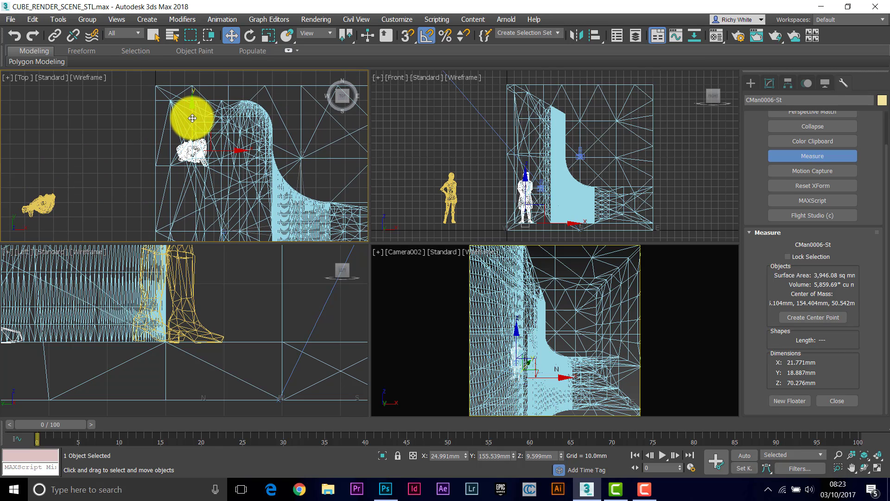
pyautogui.moveTo(192, 117); pyautogui.dragTo(193, 85)
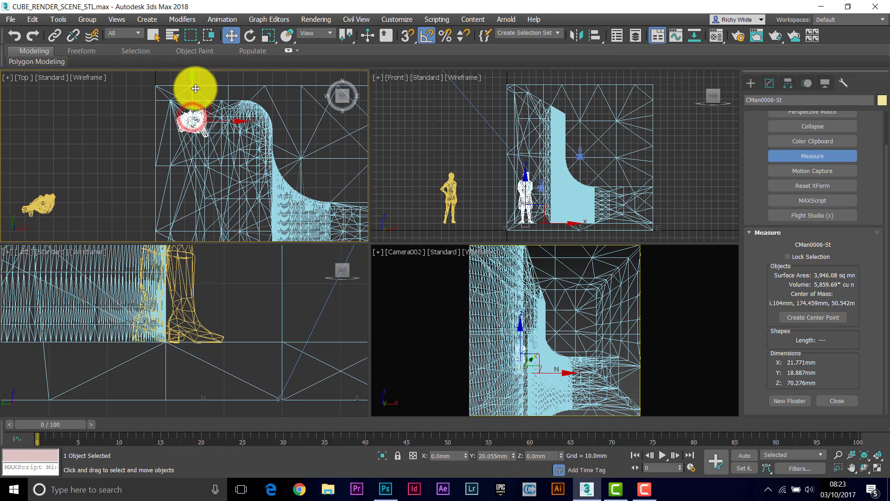
# Step: Rotate the woman, BWom0009-St, -75° about Z and move her into the cube to about X 70.4 mm, Y 128.3 mm
pyautogui.click(43, 206)
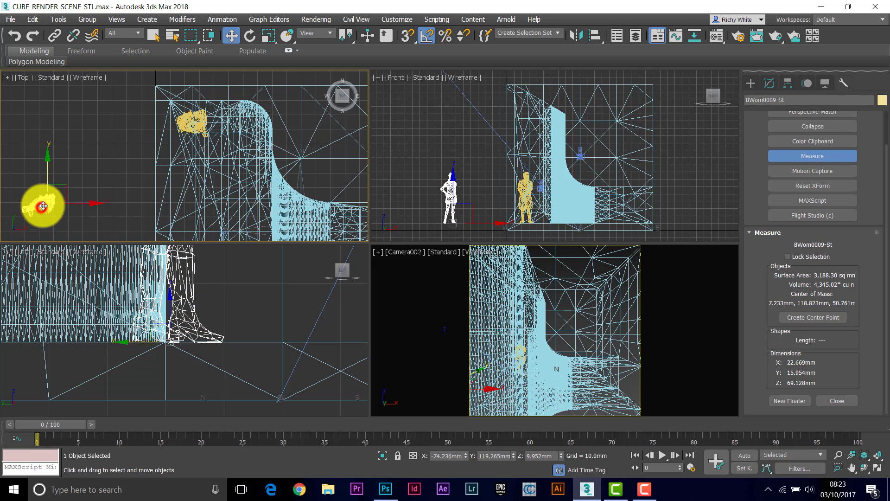
pyautogui.click(251, 36)
pyautogui.moveTo(85, 181); pyautogui.dragTo(89, 209)
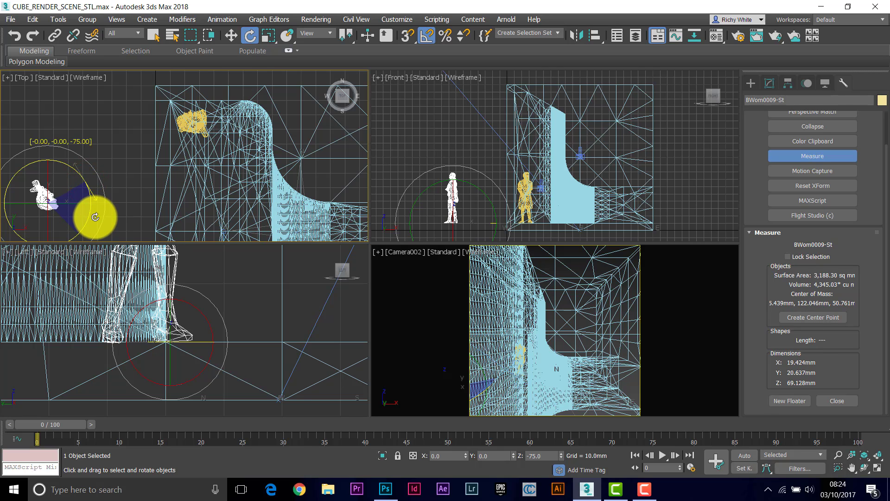
pyautogui.click(231, 36)
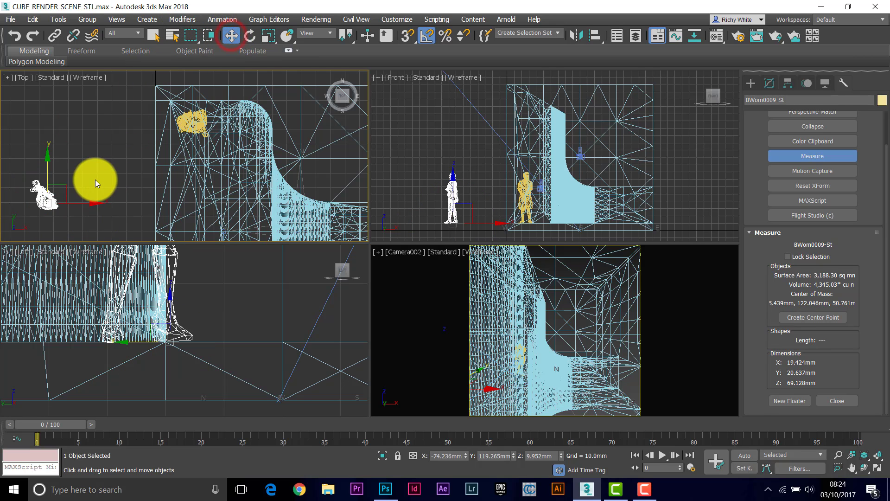
pyautogui.moveTo(68, 188); pyautogui.dragTo(278, 175)
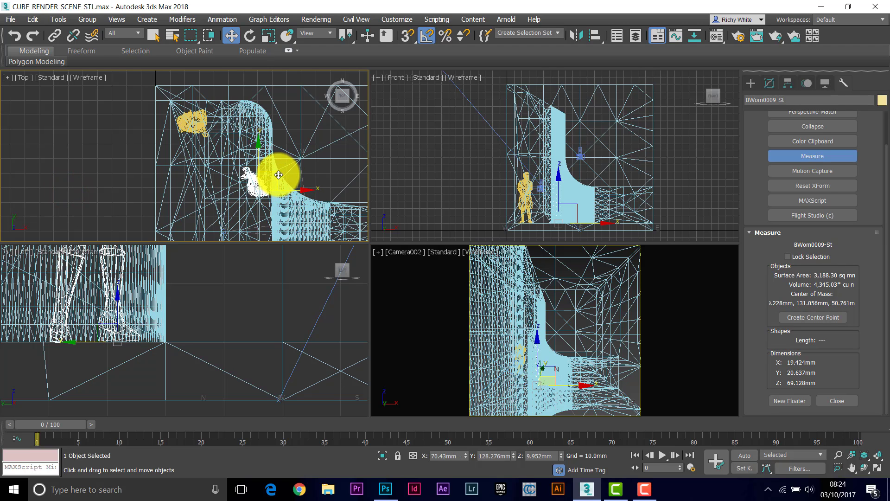
# Step: Render a test of the Camera002 perspective section, check how both people look inside the cube, and cancel the render
pyautogui.click(208, 301)
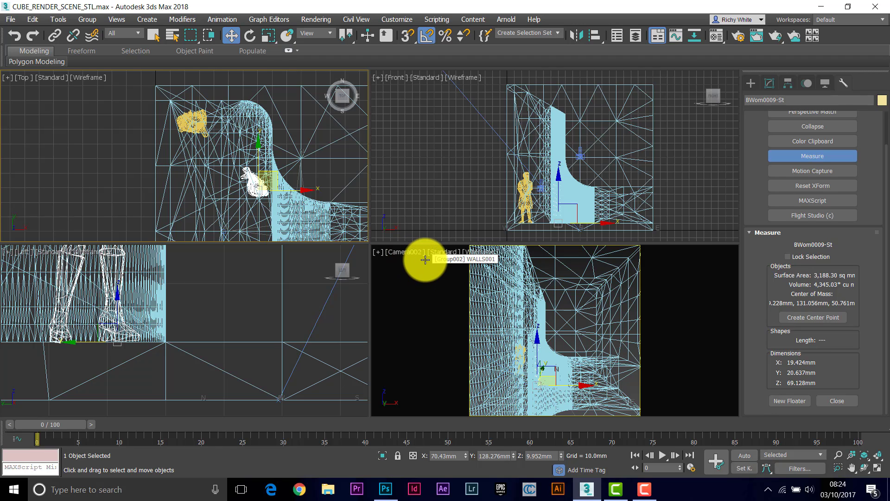
pyautogui.click(441, 254)
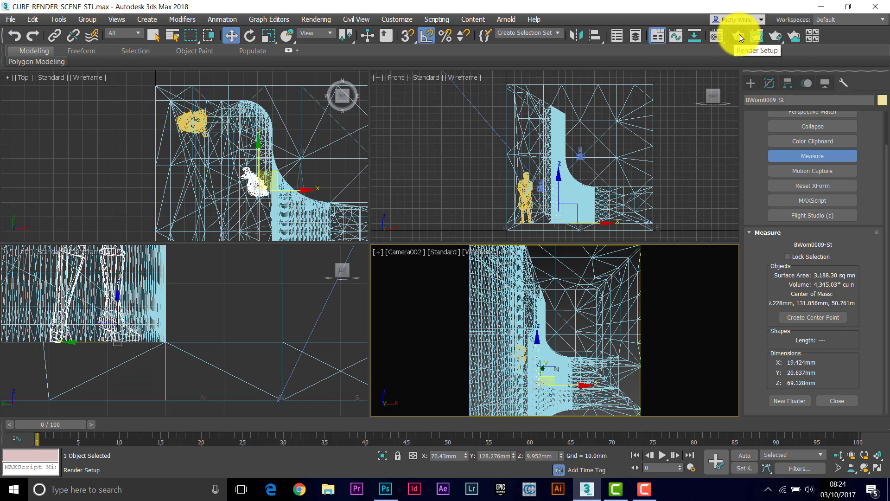
pyautogui.click(778, 37)
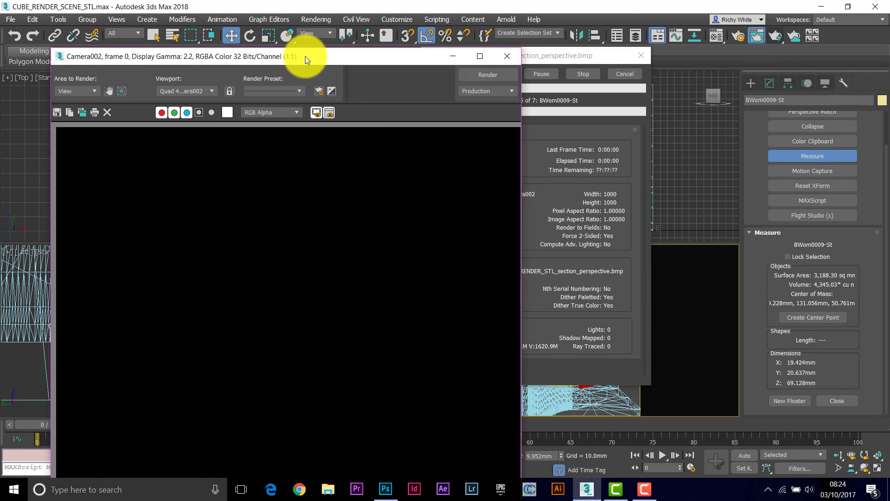
pyautogui.moveTo(306, 57); pyautogui.dragTo(272, 63)
pyautogui.moveTo(287, 84); pyautogui.dragTo(285, 22)
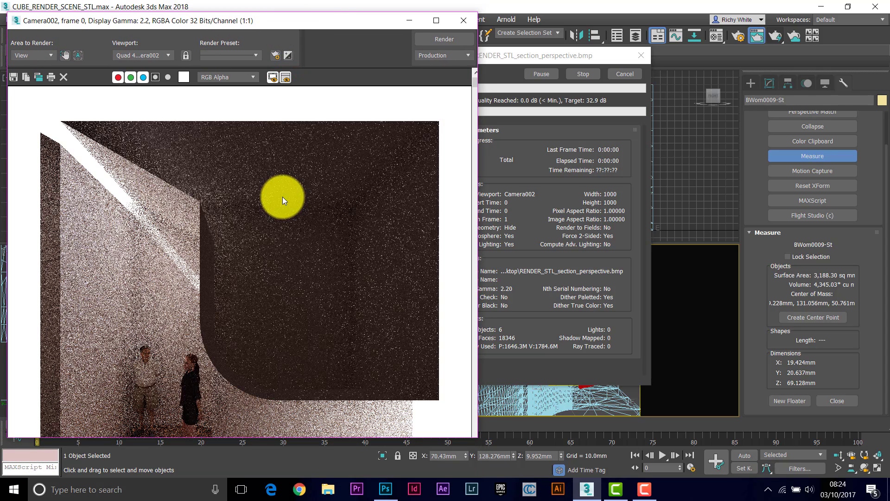
pyautogui.scroll(-1, 283, 196)
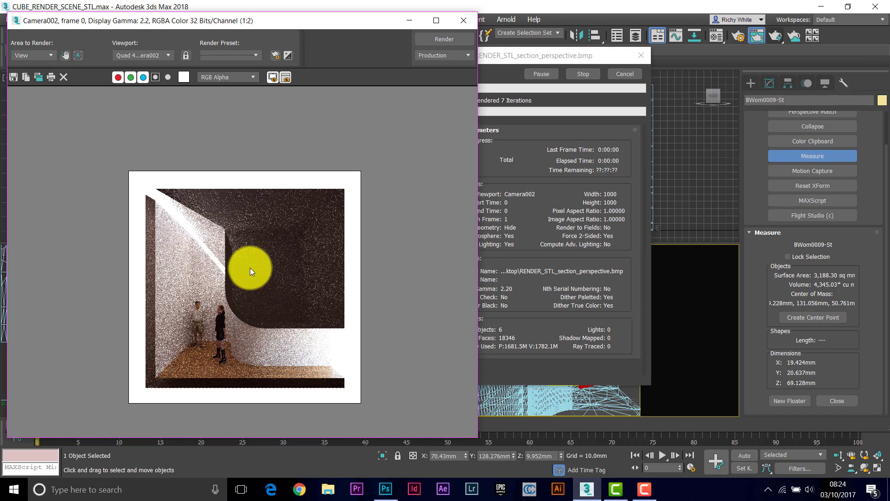
pyautogui.click(626, 74)
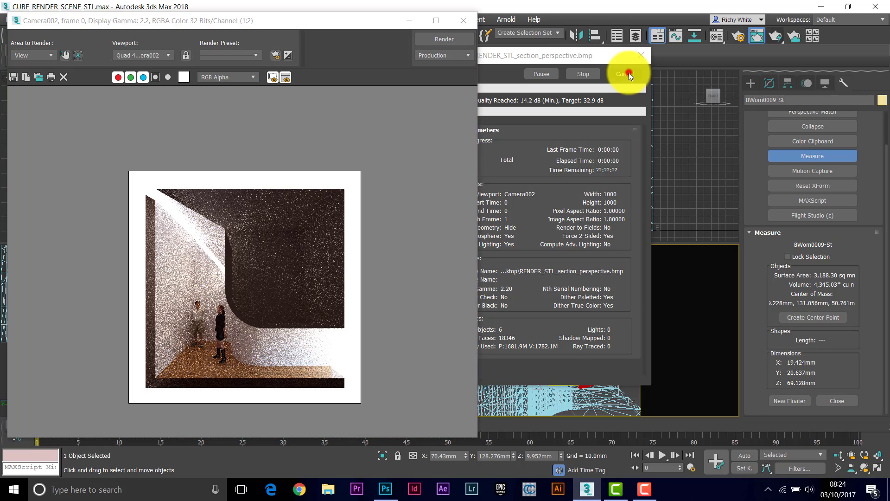
pyautogui.click(466, 21)
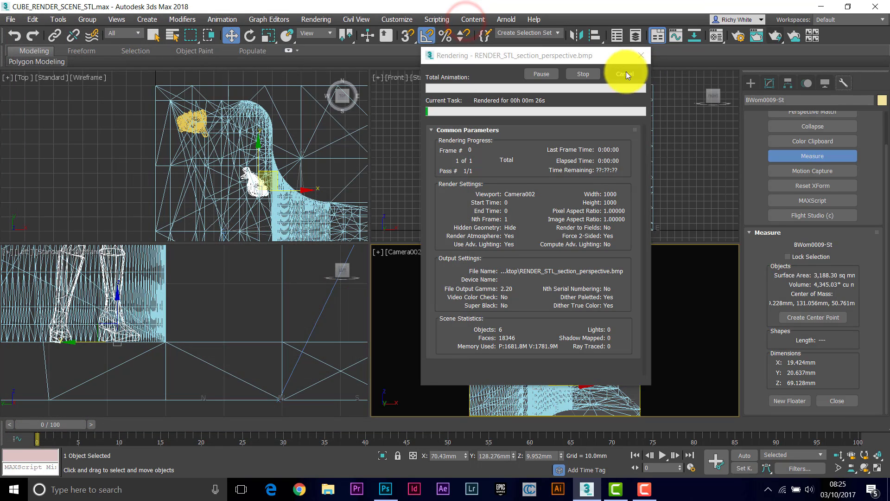
pyautogui.click(629, 74)
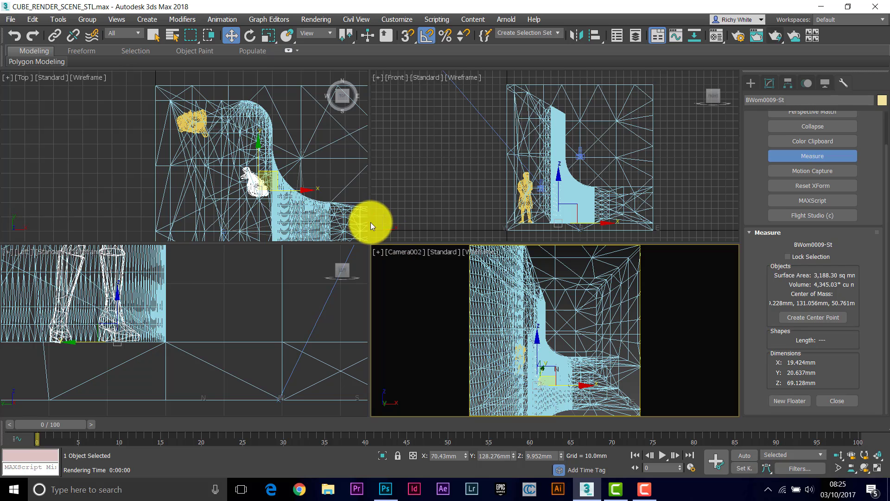
# Step: Select the front half of the cube, Group002, and hide it
pyautogui.moveTo(309, 205); pyautogui.dragTo(213, 151, button='middle')
pyautogui.scroll(-3, 235, 166)
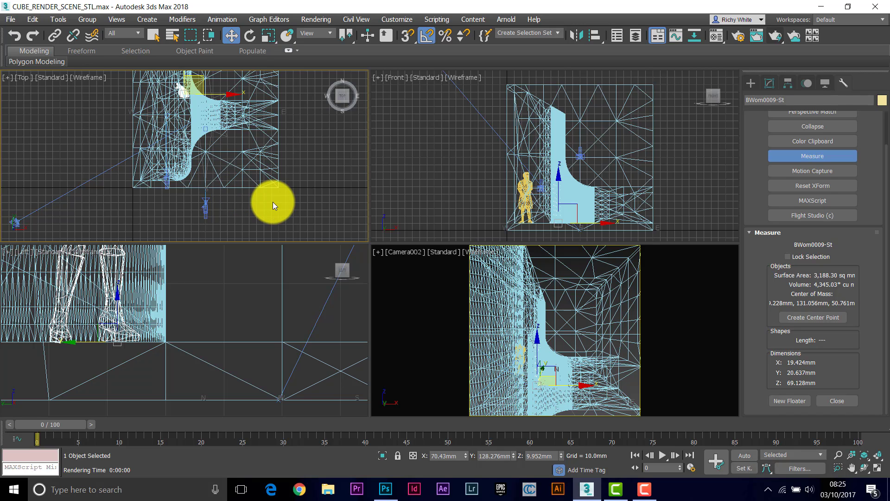
pyautogui.click(266, 187)
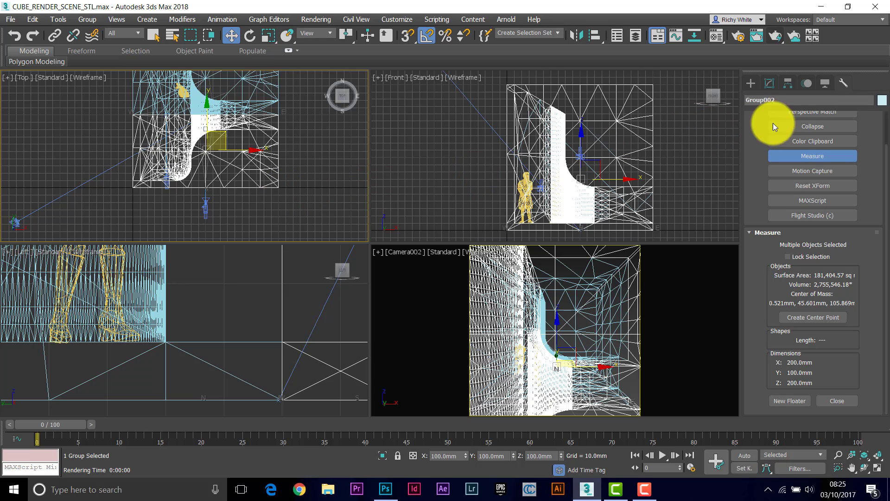
pyautogui.click(825, 83)
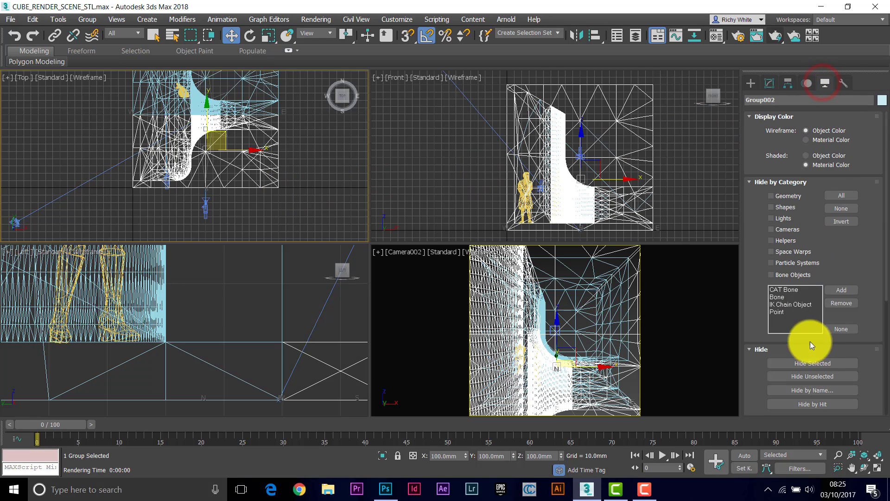
pyautogui.click(815, 364)
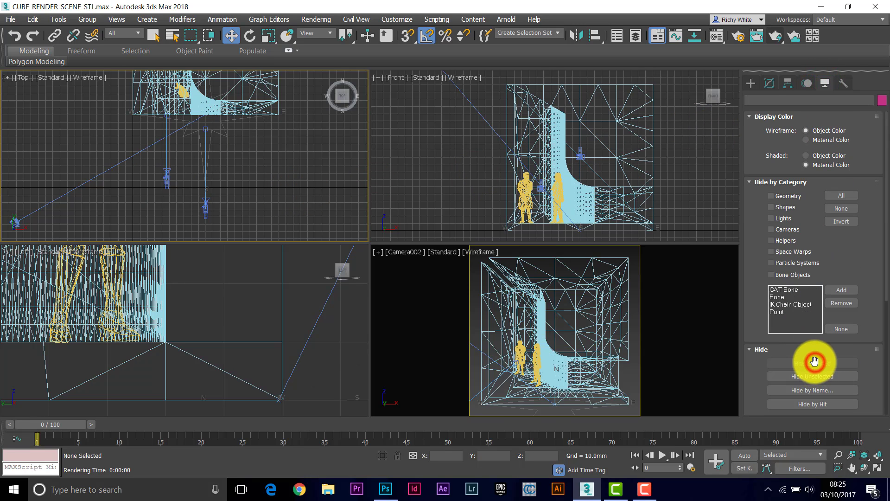
# Step: Switch Camera002 to Orthographic Projection and dolly it back slightly so the whole cube section fits within its frame
pyautogui.click(206, 213)
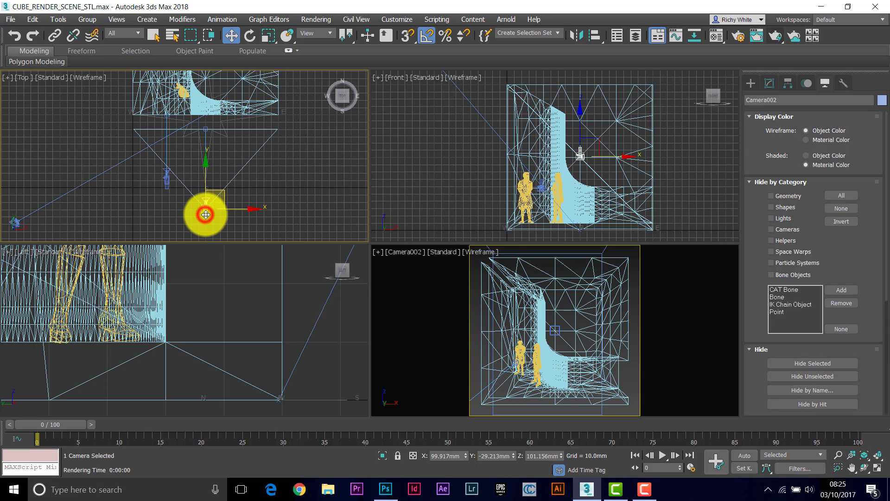
pyautogui.click(770, 83)
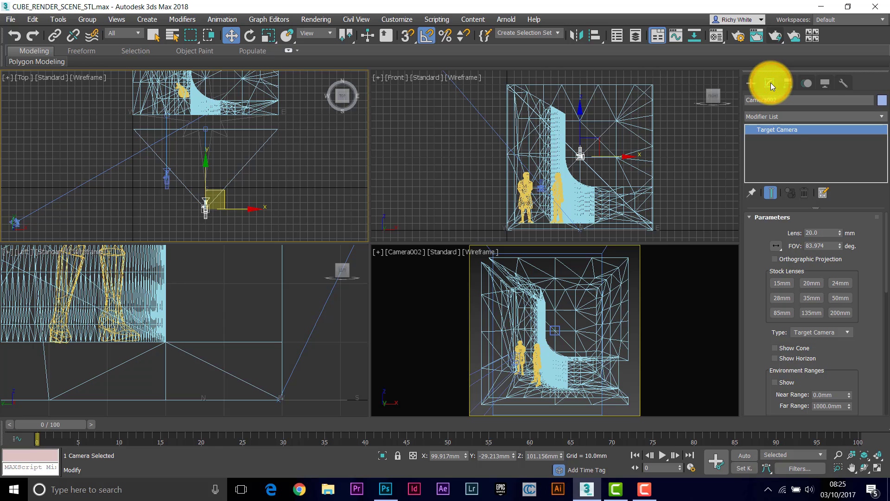
pyautogui.click(775, 260)
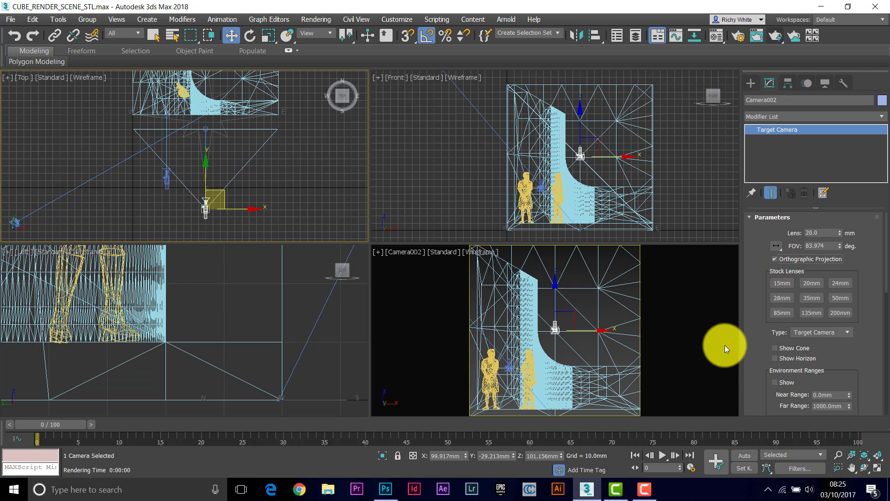
pyautogui.click(838, 455)
pyautogui.moveTo(580, 329); pyautogui.dragTo(584, 334)
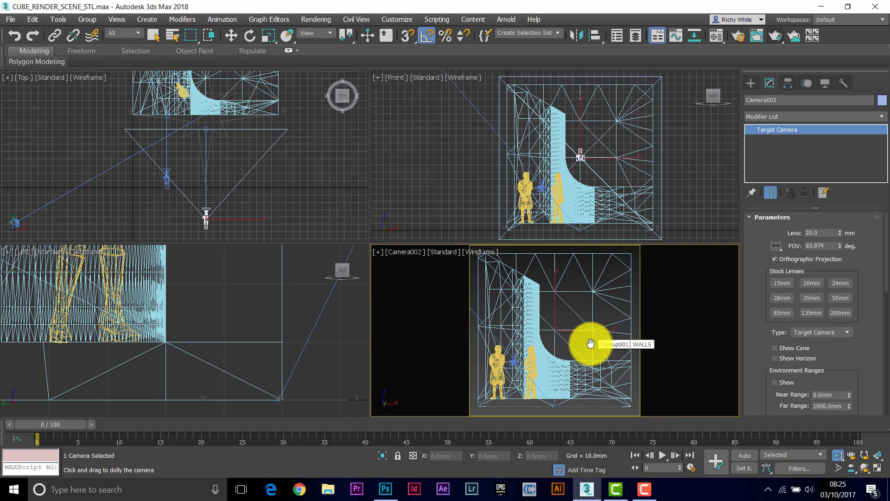
pyautogui.moveTo(590, 342); pyautogui.dragTo(588, 342, button='middle')
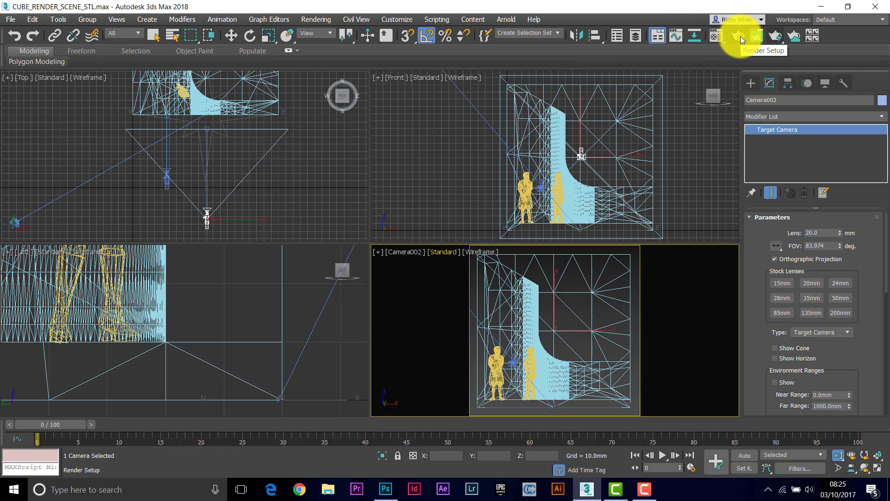
# Step: Test-render the orthographic Camera002 view with the front half of the cube hidden, and cancel the render after checking it
pyautogui.click(777, 37)
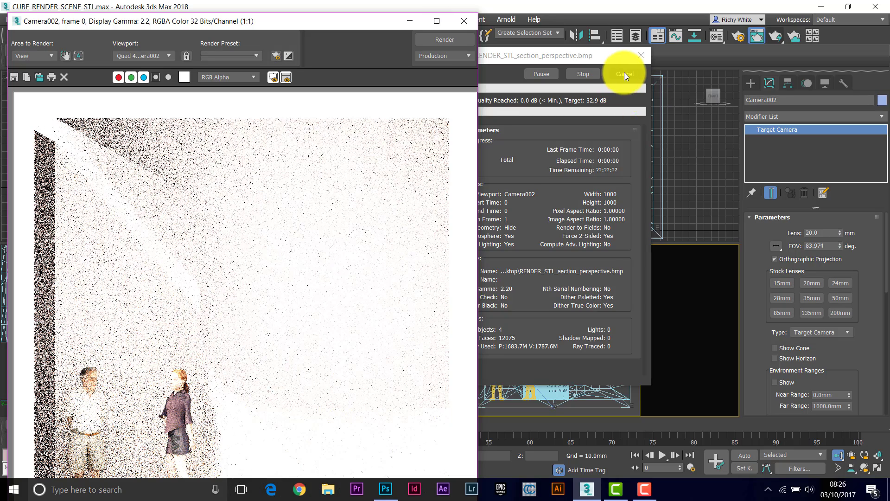
pyautogui.click(624, 73)
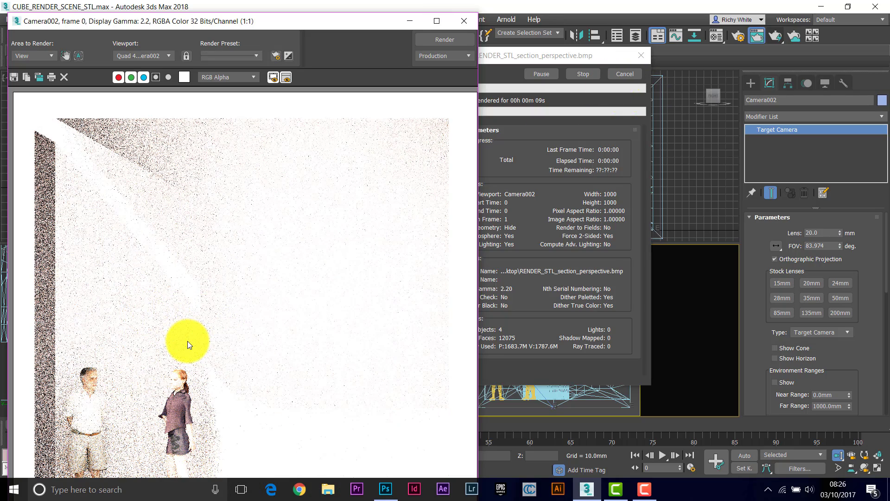
pyautogui.click(462, 21)
pyautogui.click(627, 74)
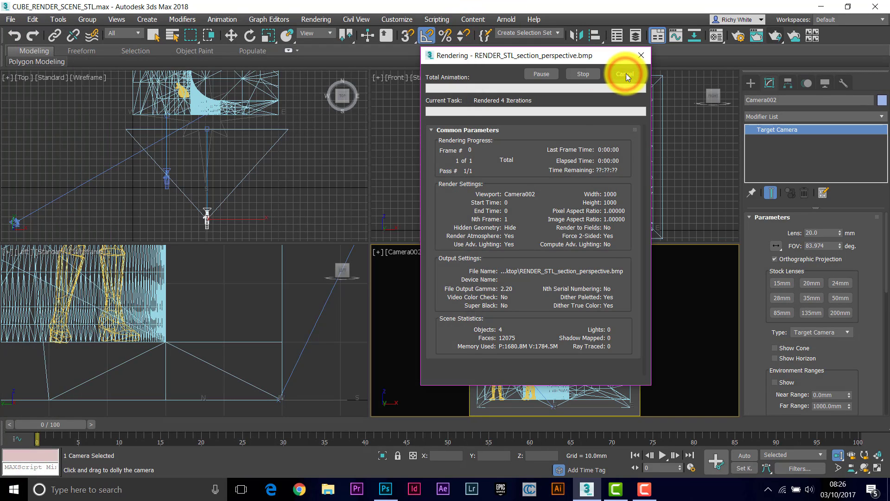
pyautogui.click(629, 76)
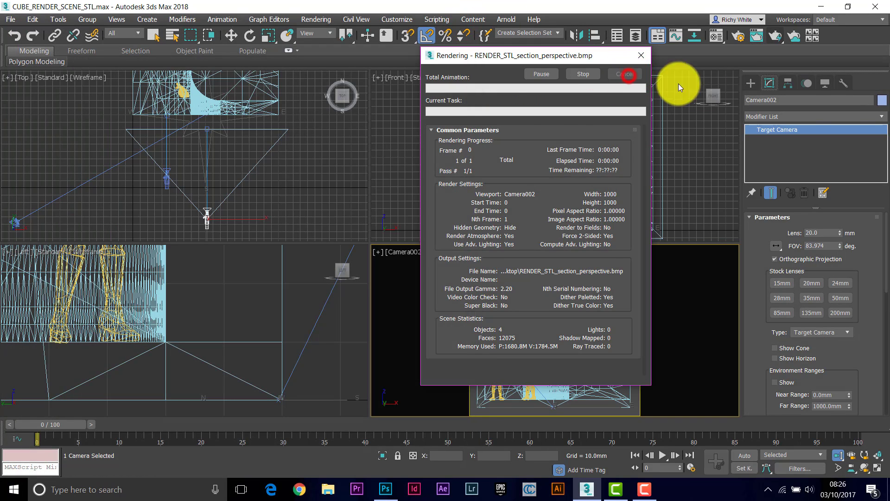
# Step: Unhide Group002, the front half of the cube, by name
pyautogui.click(825, 84)
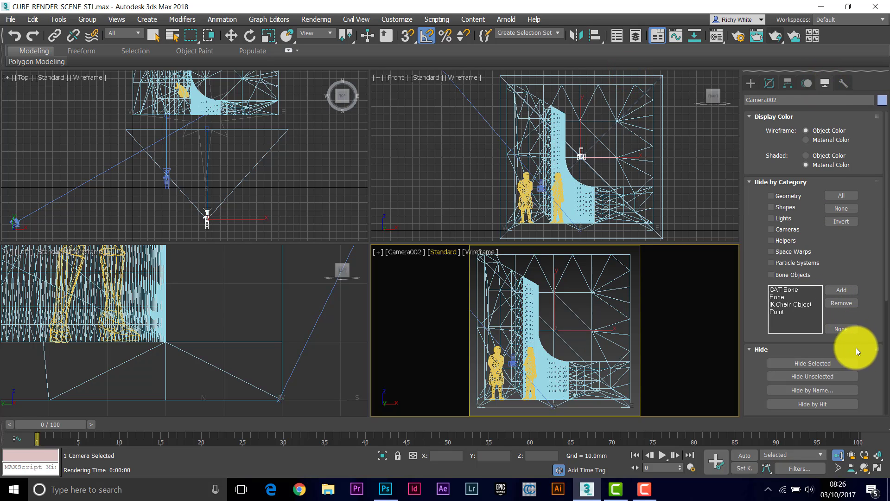
pyautogui.scroll(-5, 856, 347)
pyautogui.click(812, 281)
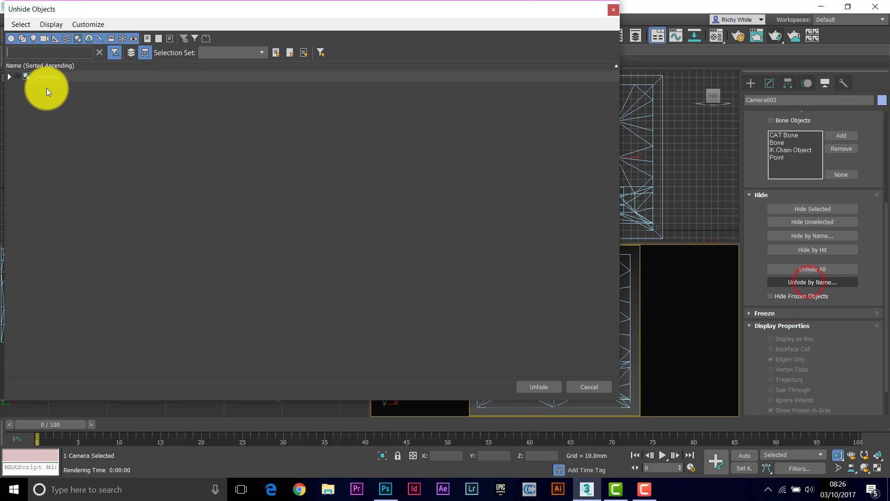
pyautogui.click(40, 77)
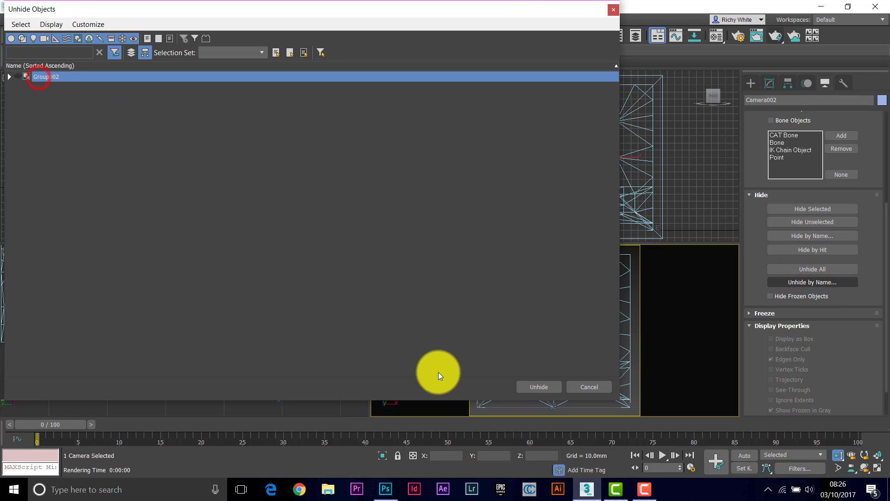
pyautogui.click(544, 387)
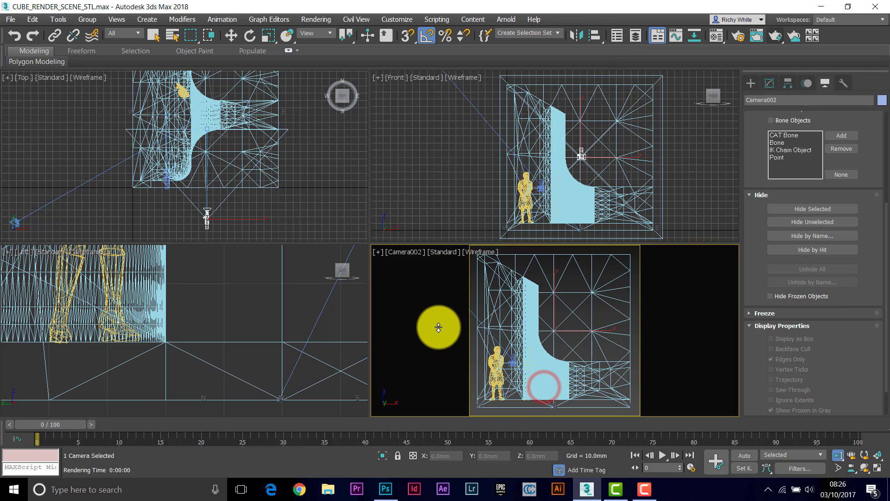
# Step: Render the orthographic Camera002 section with both cube halves shown and examine the whole image
pyautogui.click(776, 37)
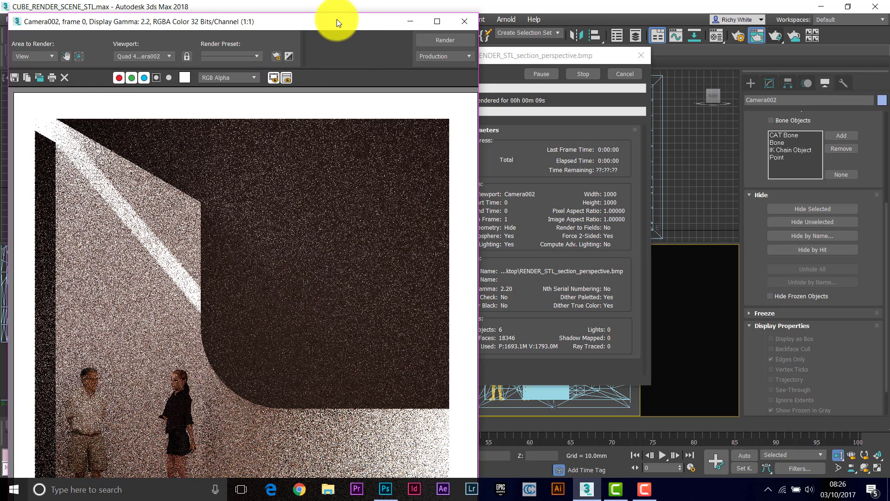
pyautogui.scroll(-2, 320, 196)
pyautogui.scroll(2, 244, 348)
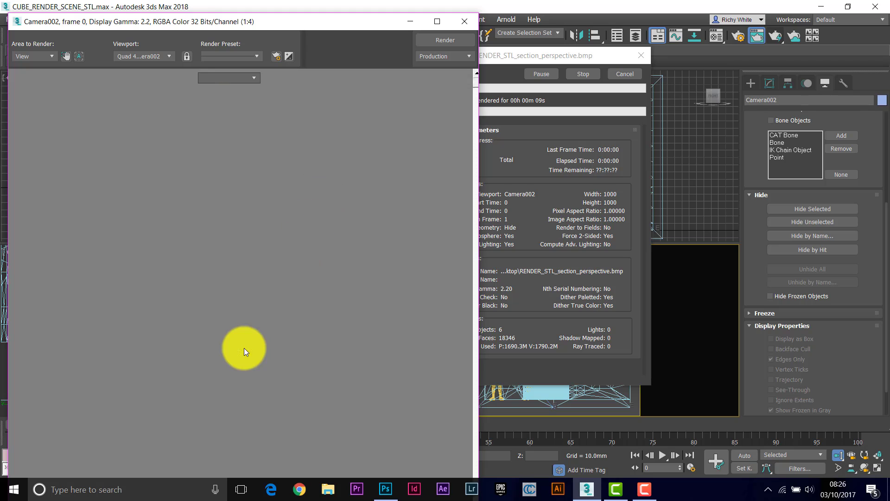